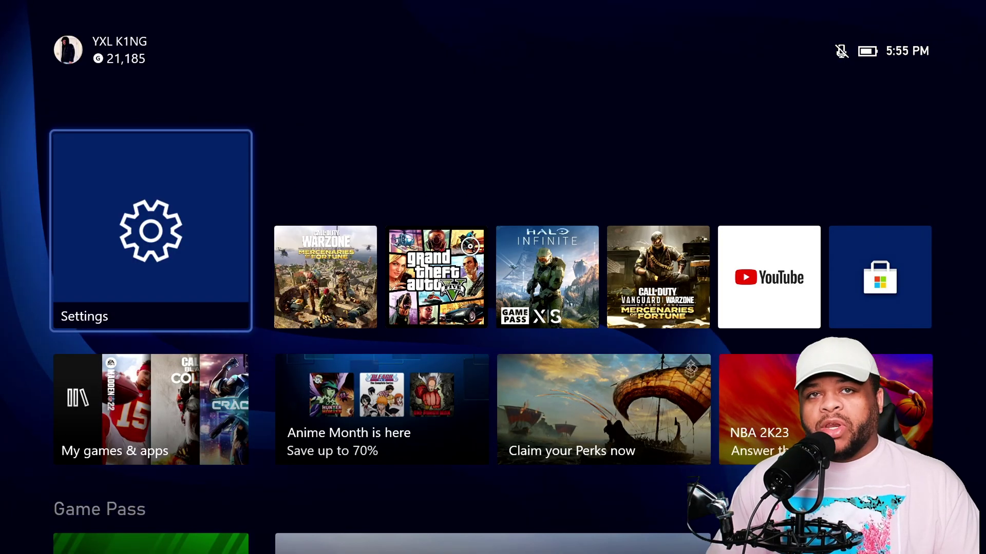
# - Go to Settings > TV & display options and briefly open Video fidelity & overscan
pyautogui.press('Return')
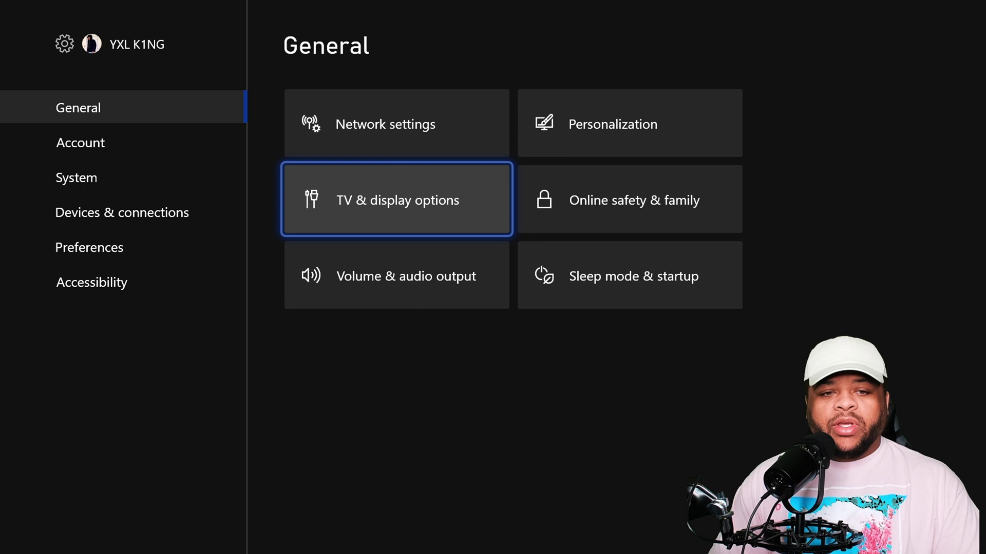
pyautogui.press('Return')
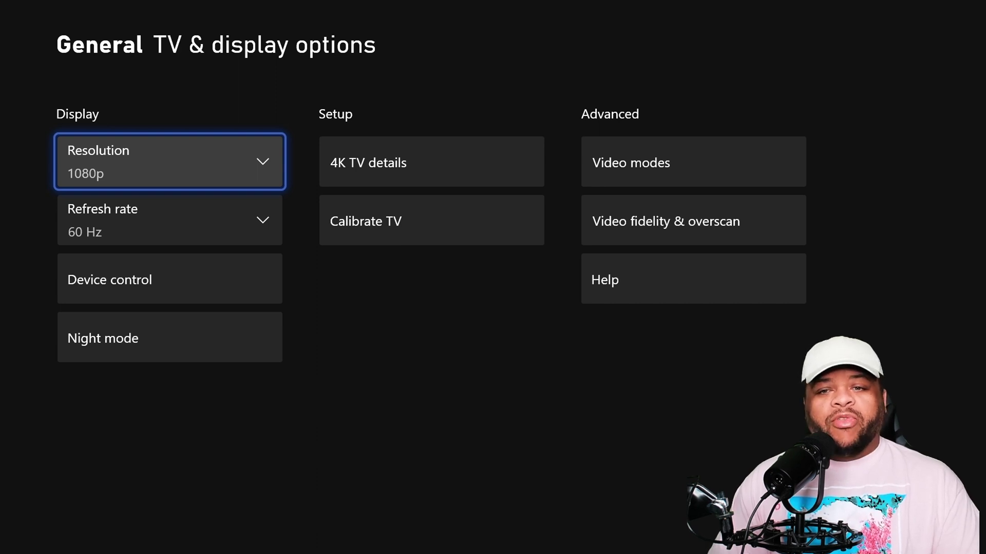
pyautogui.press('Right')
pyautogui.press('Right')
pyautogui.press('Down')
pyautogui.press('Return')
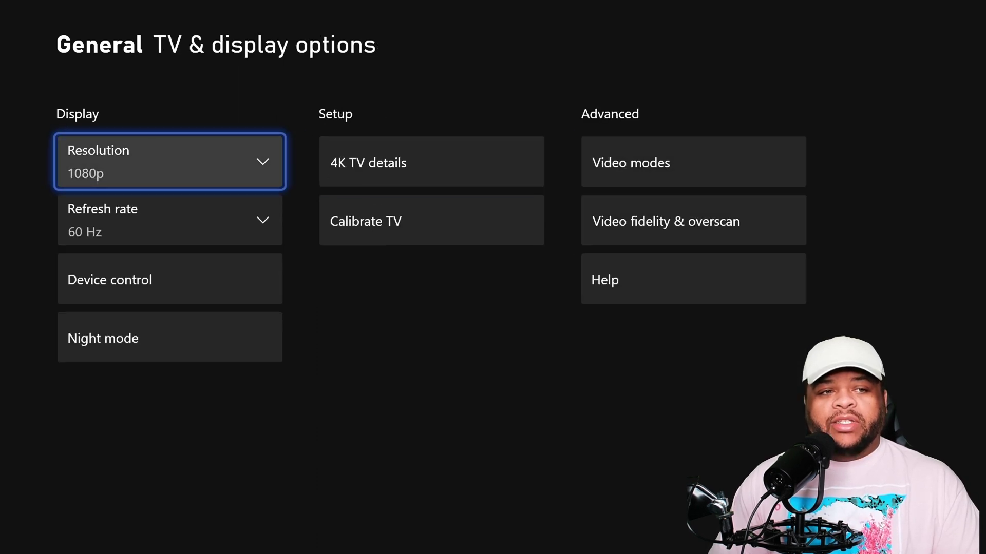
pyautogui.press('Return')
pyautogui.press('Escape')
# - Compare the DVI and HDMI display override choices, keep HDMI, and return to TV & display options
pyautogui.press('Right')
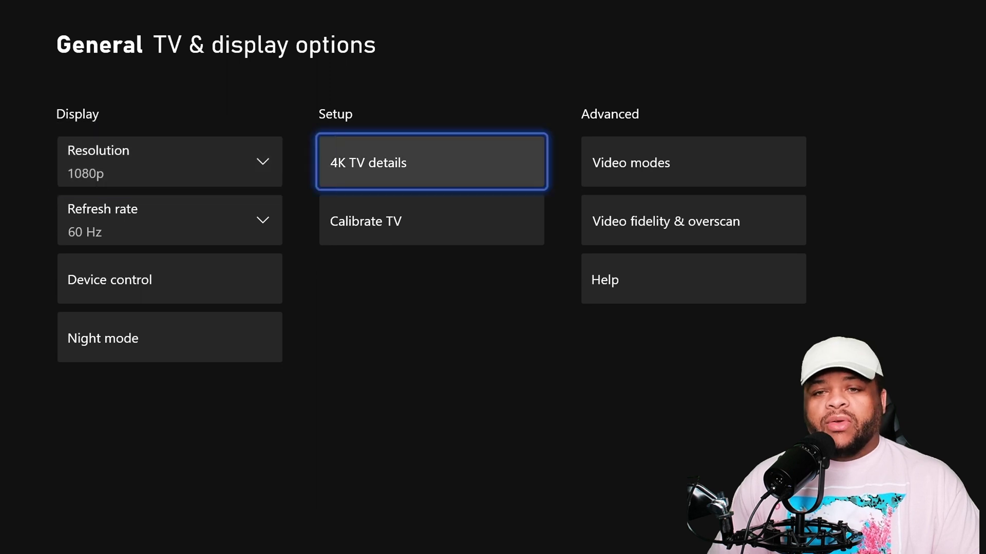
pyautogui.press('Down')
pyautogui.press('Right')
pyautogui.press('Return')
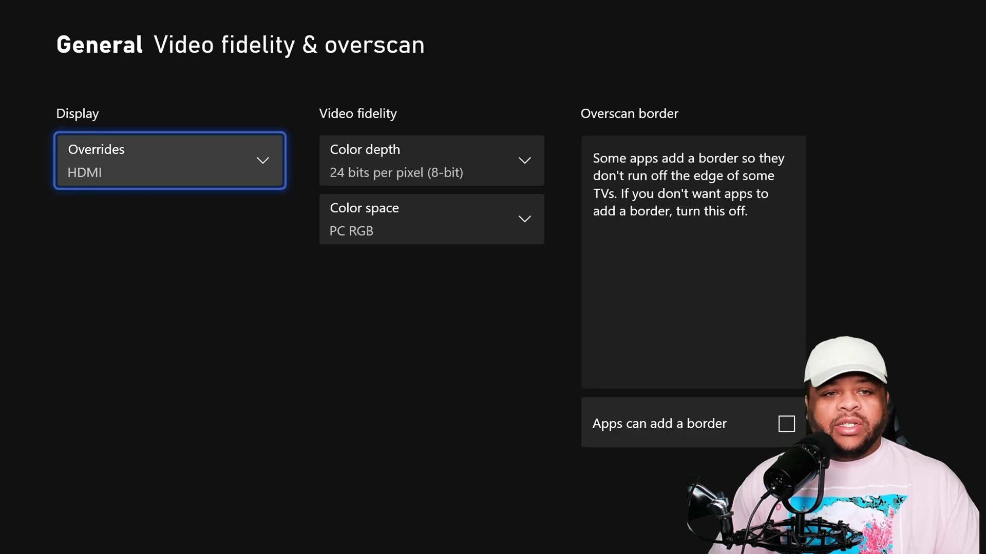
pyautogui.press('Return')
pyautogui.press('Up')
pyautogui.press('Up')
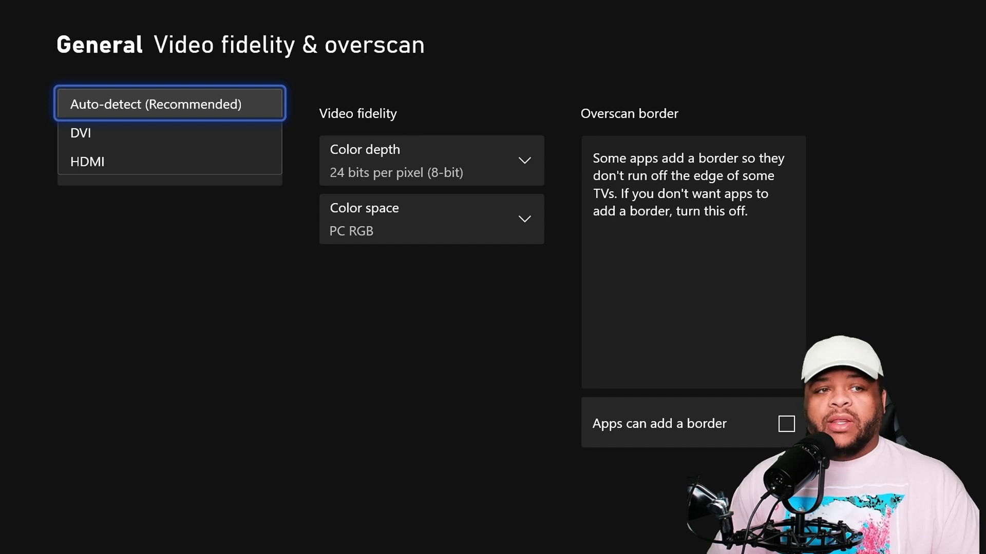
pyautogui.press('Down')
pyautogui.press('Down')
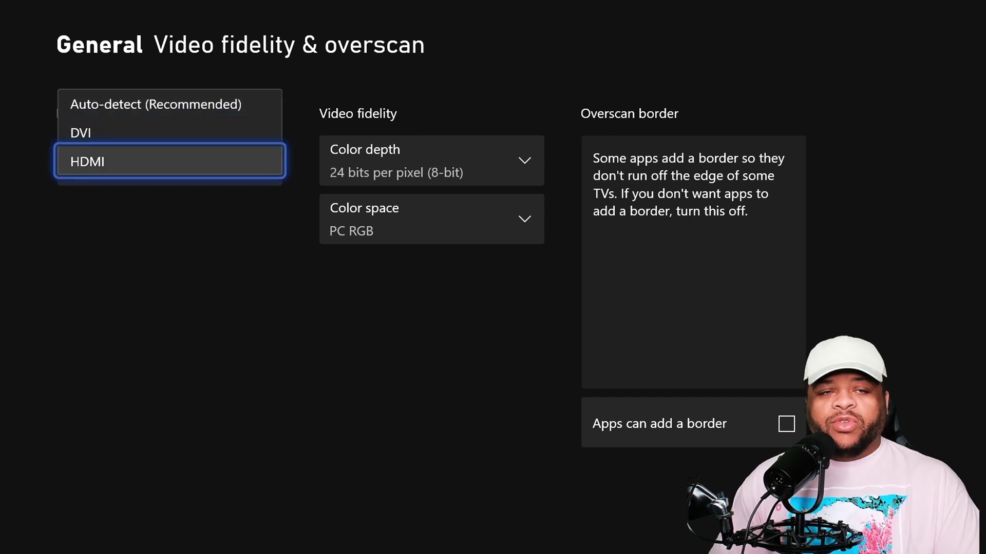
pyautogui.press('Up')
pyautogui.press('Down')
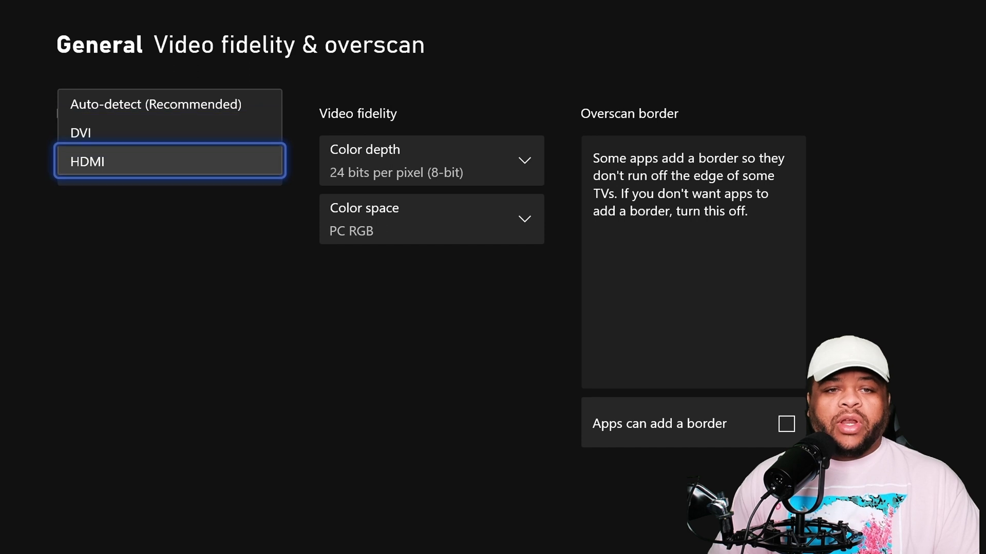
pyautogui.press('Up')
pyautogui.press('Escape')
pyautogui.press('Escape')
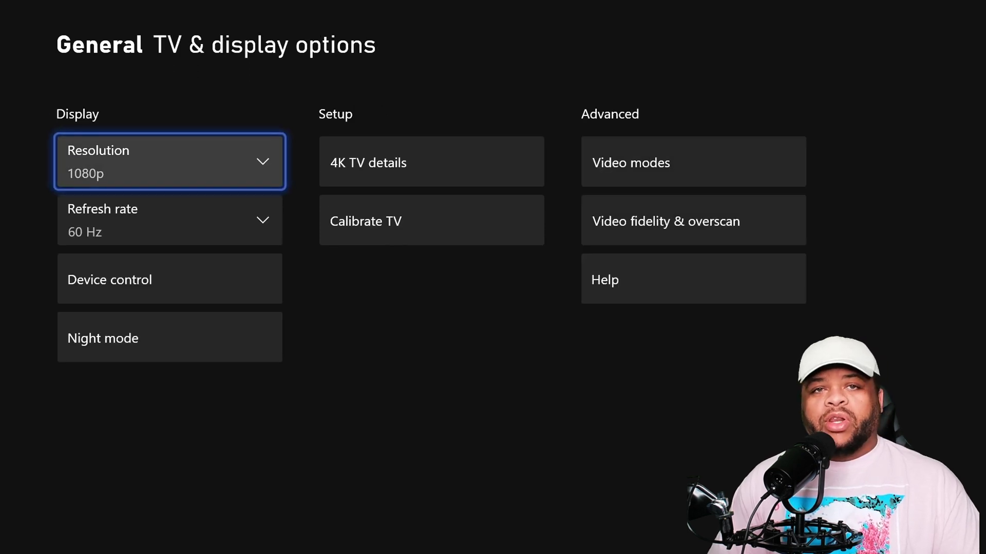
pyautogui.press('Return')
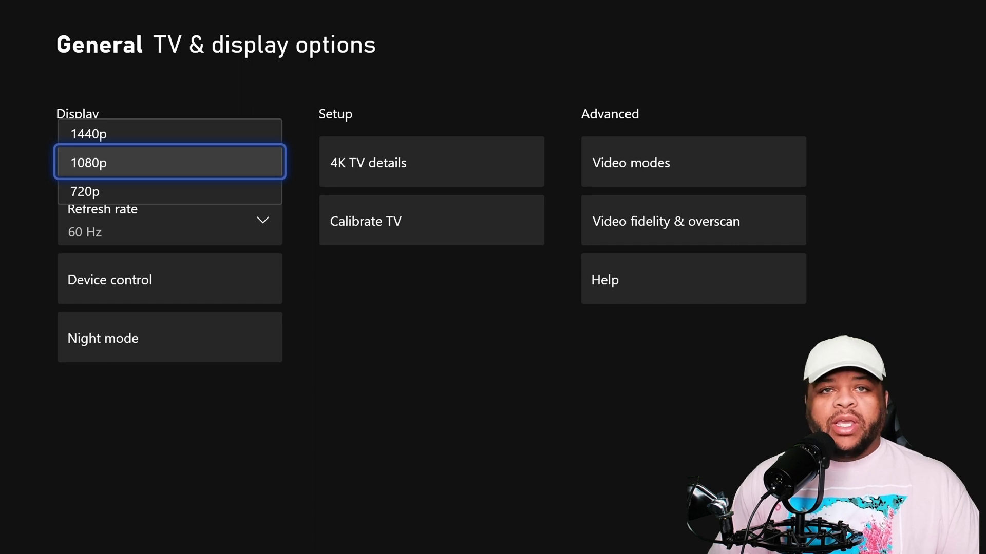
pyautogui.press('Escape')
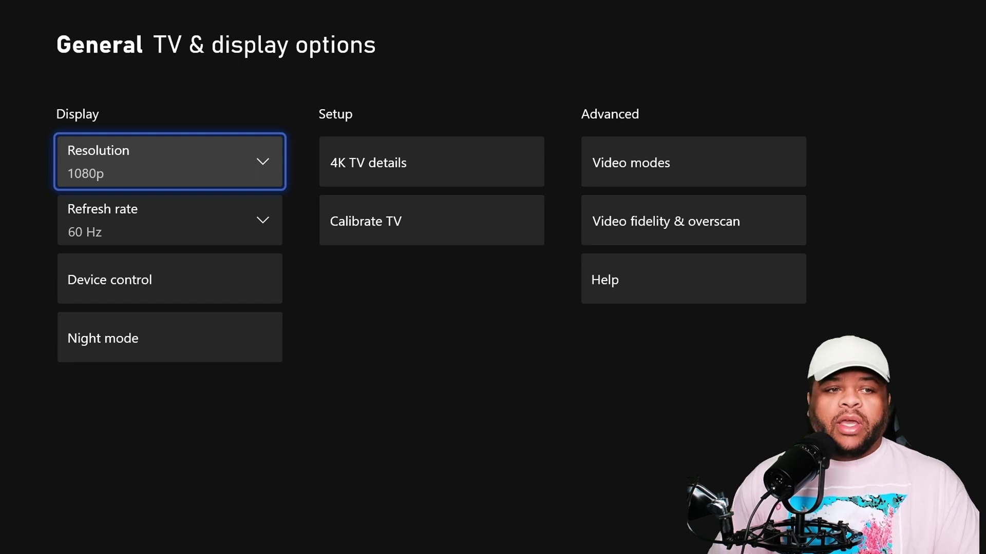
pyautogui.press('Right')
pyautogui.press('Right')
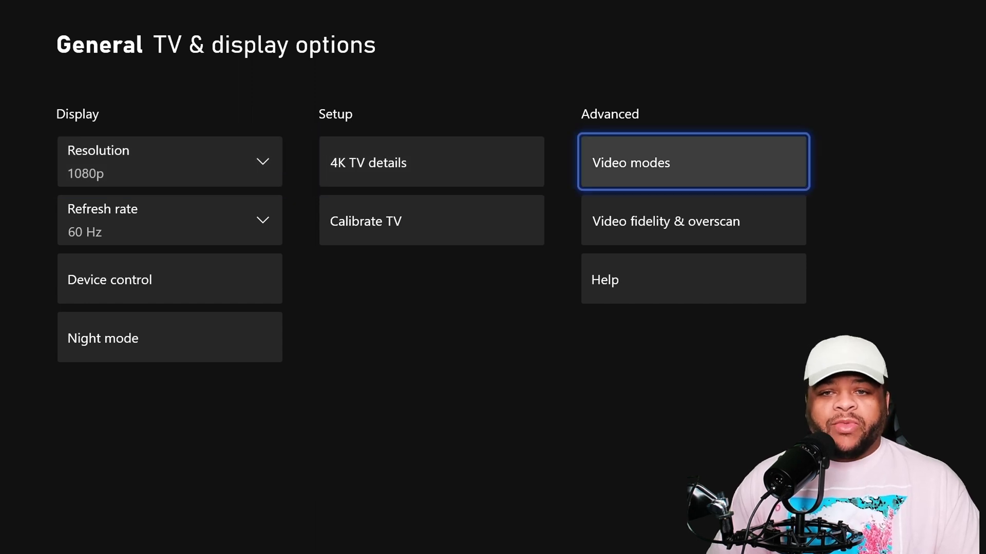
pyautogui.press('Return')
pyautogui.press('Right')
pyautogui.press('Down')
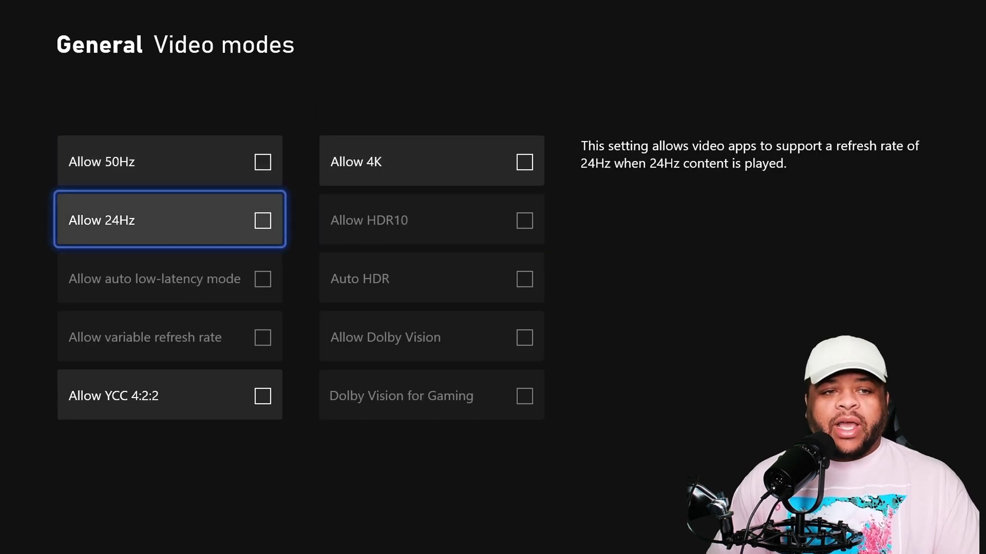
pyautogui.press('Down')
pyautogui.press('Right')
pyautogui.press('Left')
pyautogui.press('Escape')
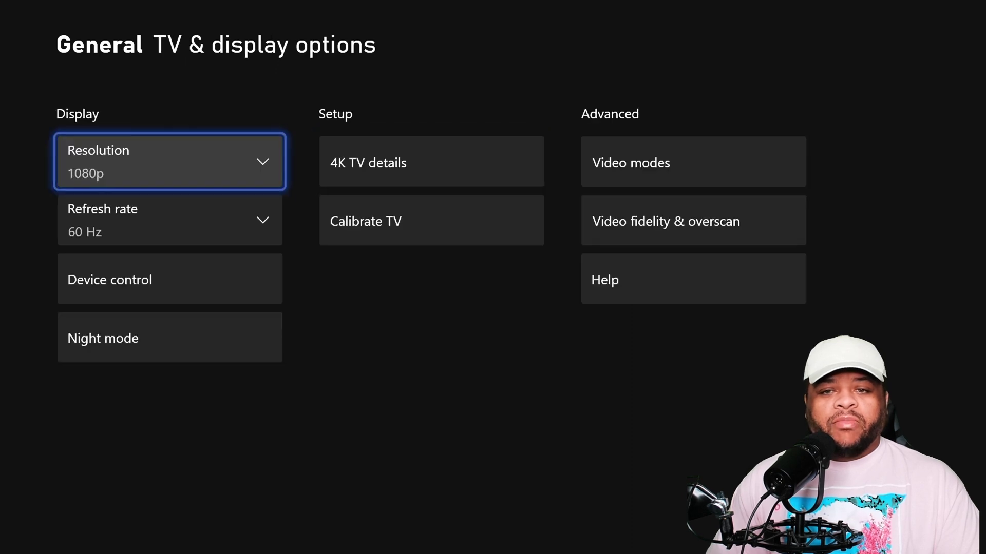
pyautogui.press('Right')
pyautogui.press('Right')
pyautogui.press('Down')
pyautogui.press('Return')
pyautogui.press('Return')
pyautogui.press('Up')
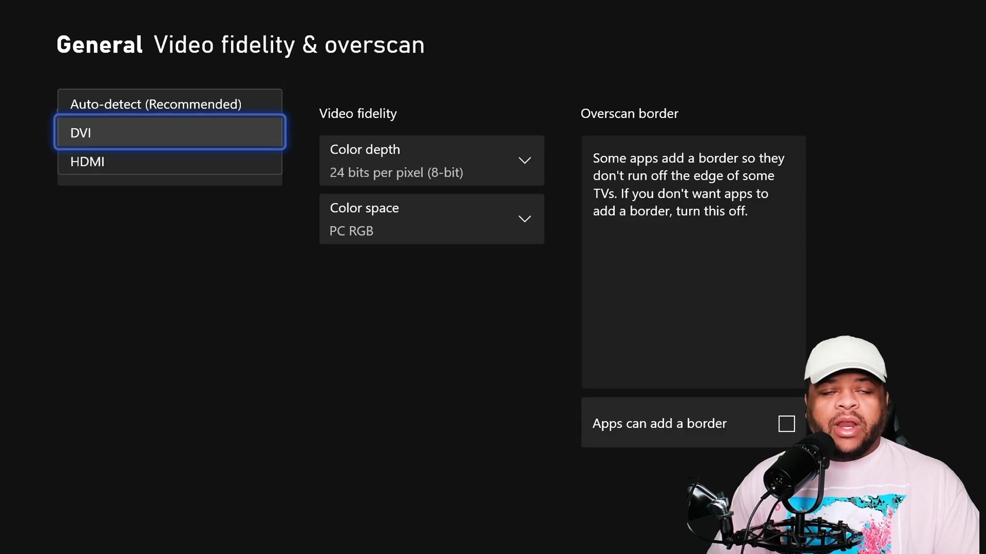
pyautogui.press('Up')
pyautogui.press('Escape')
pyautogui.press('Escape')
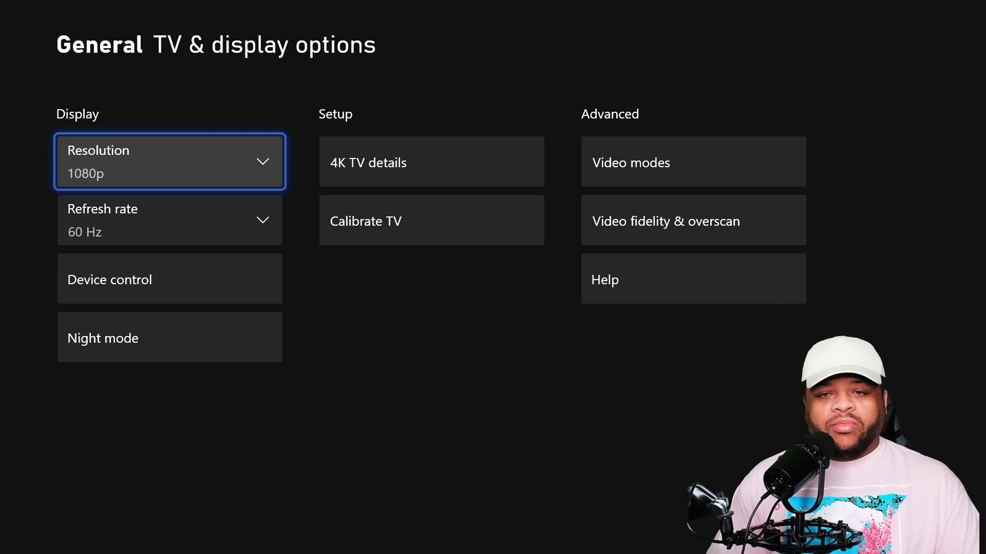
pyautogui.press('Right')
pyautogui.press('Right')
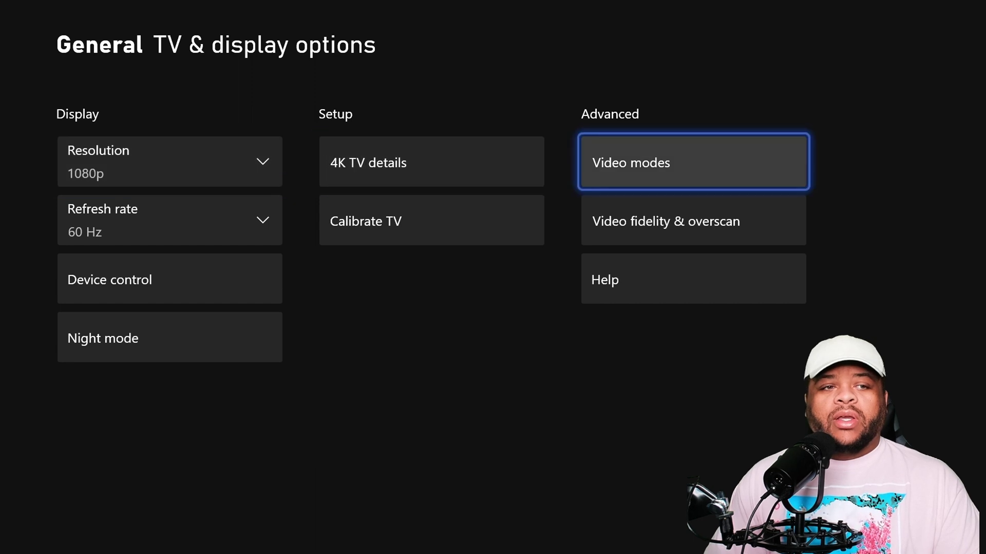
pyautogui.press('Left')
pyautogui.press('Left')
pyautogui.press('Right')
pyautogui.press('Left')
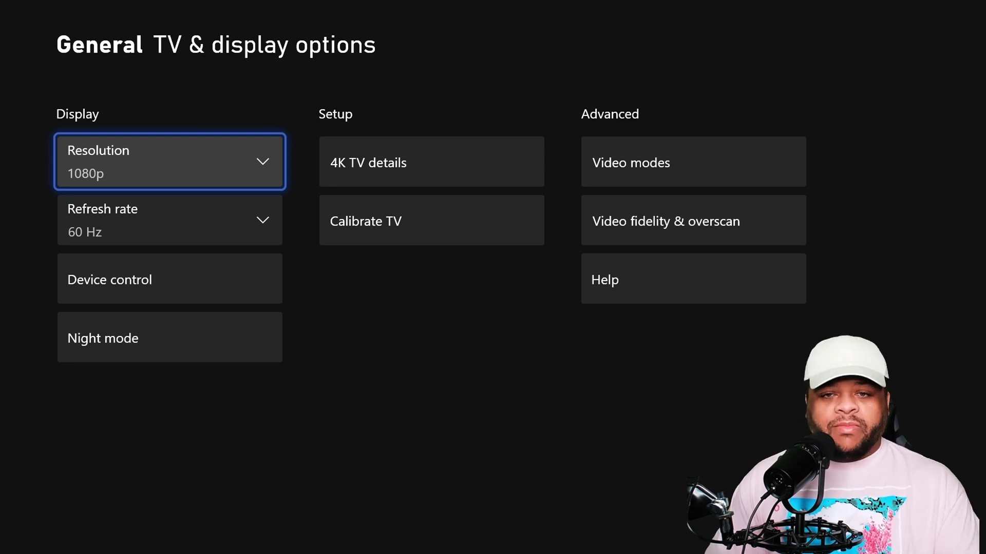
pyautogui.press('Right')
pyautogui.press('Right')
pyautogui.press('Down')
pyautogui.press('Return')
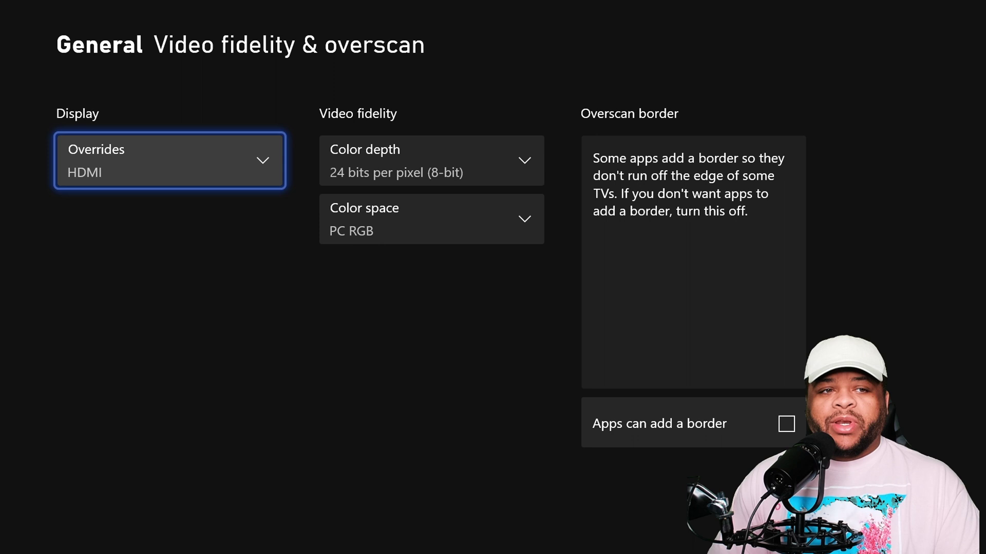
pyautogui.press('Return')
pyautogui.press('Return')
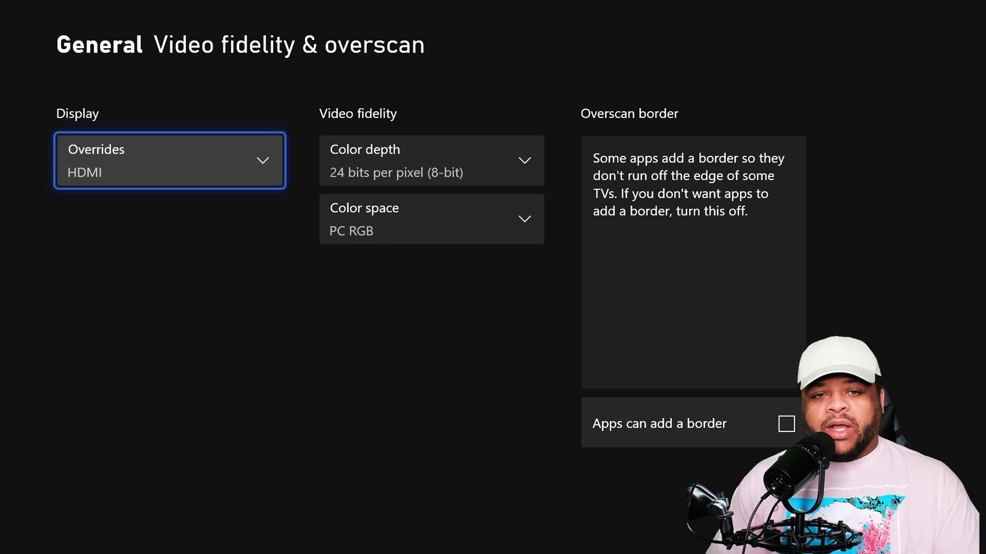
pyautogui.press('Right')
pyautogui.press('Return')
pyautogui.press('Escape')
pyautogui.press('Down')
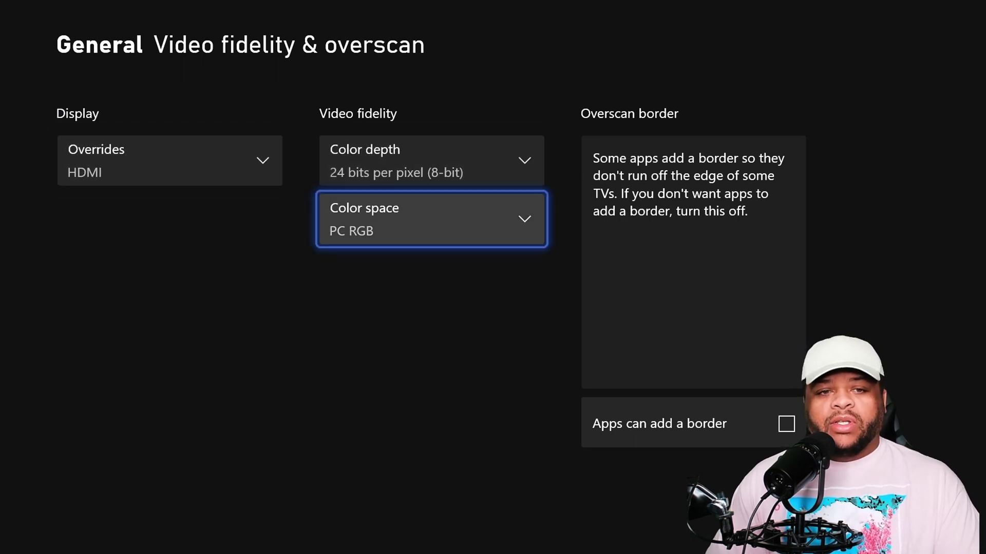
pyautogui.press('Up')
pyautogui.press('Return')
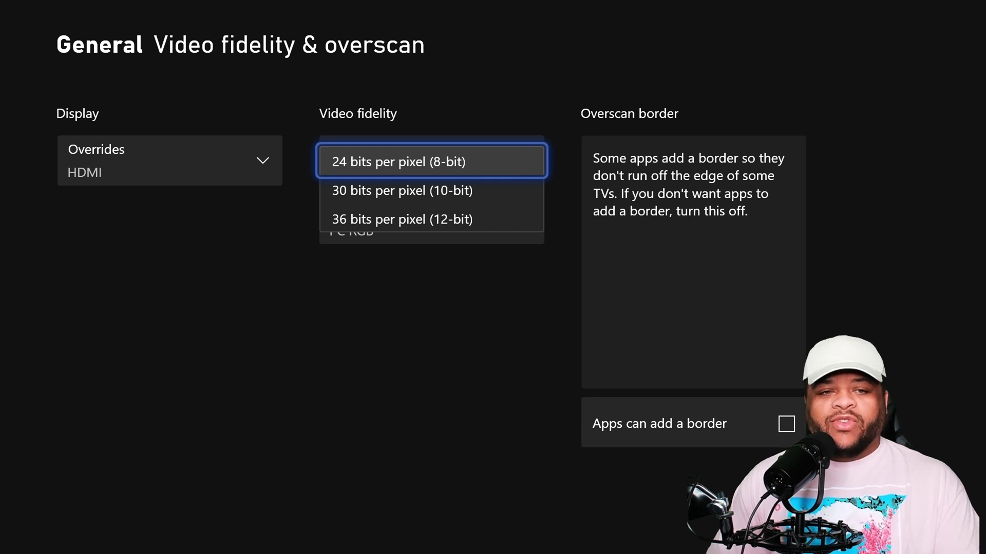
pyautogui.press('Down')
pyautogui.press('Down')
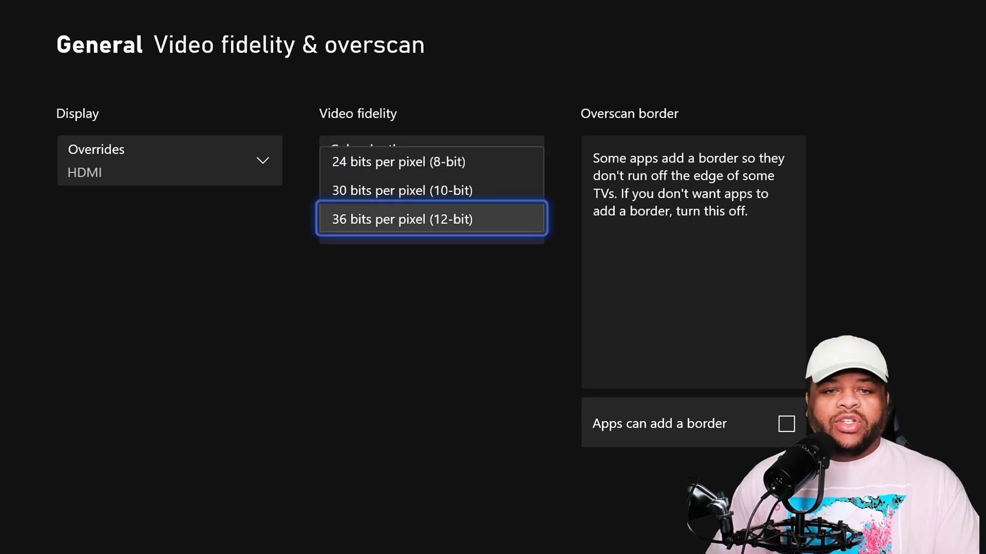
pyautogui.press('Up')
pyautogui.press('Up')
pyautogui.press('Return')
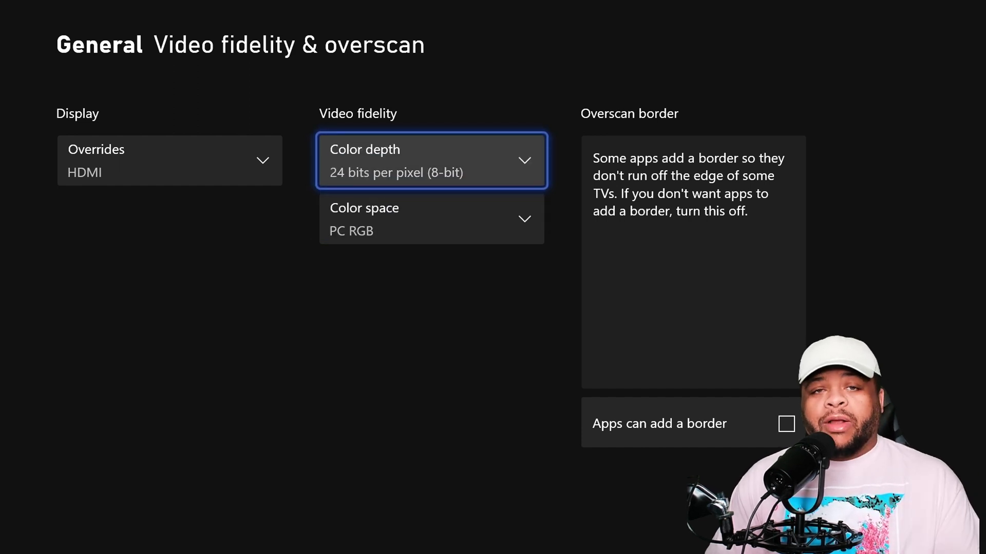
pyautogui.press('Down')
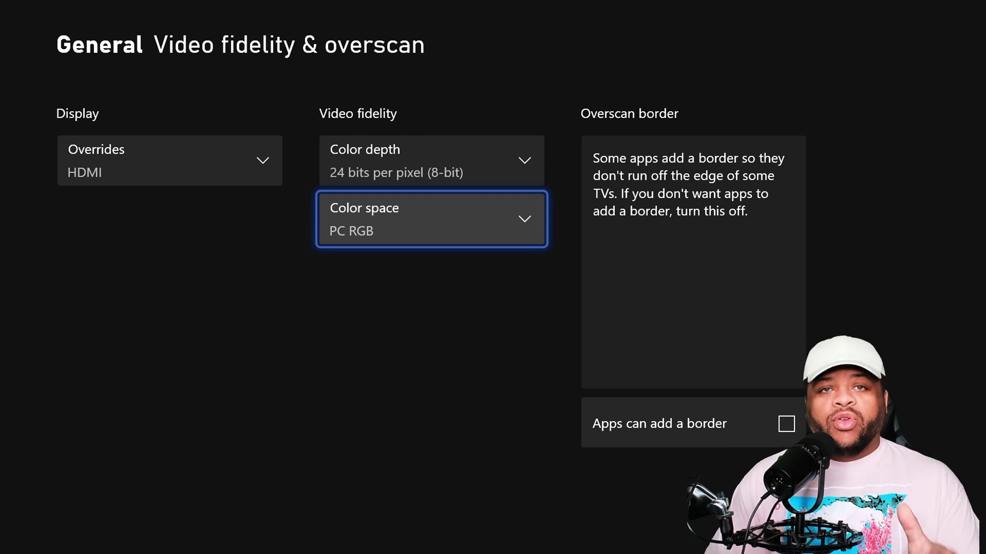
pyautogui.press('Return')
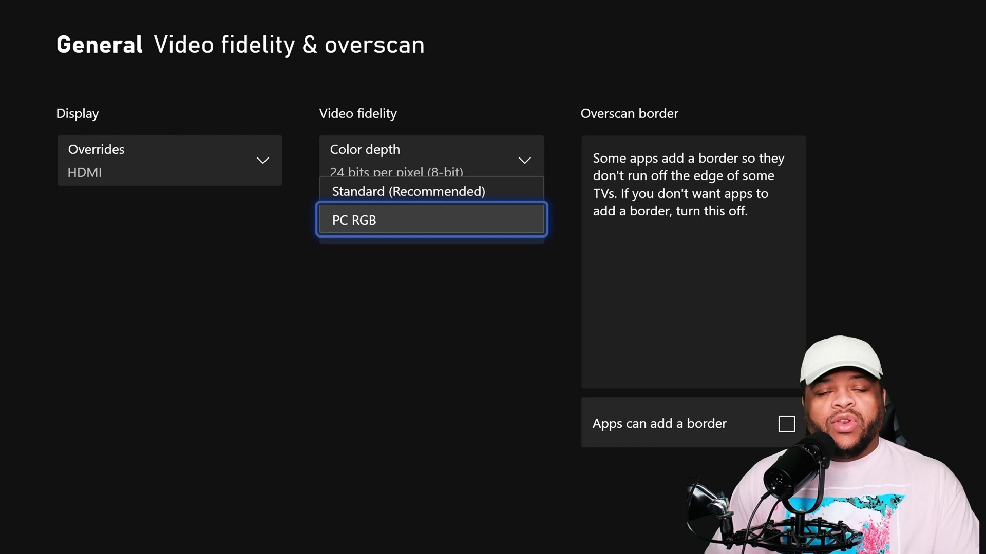
pyautogui.press('Up')
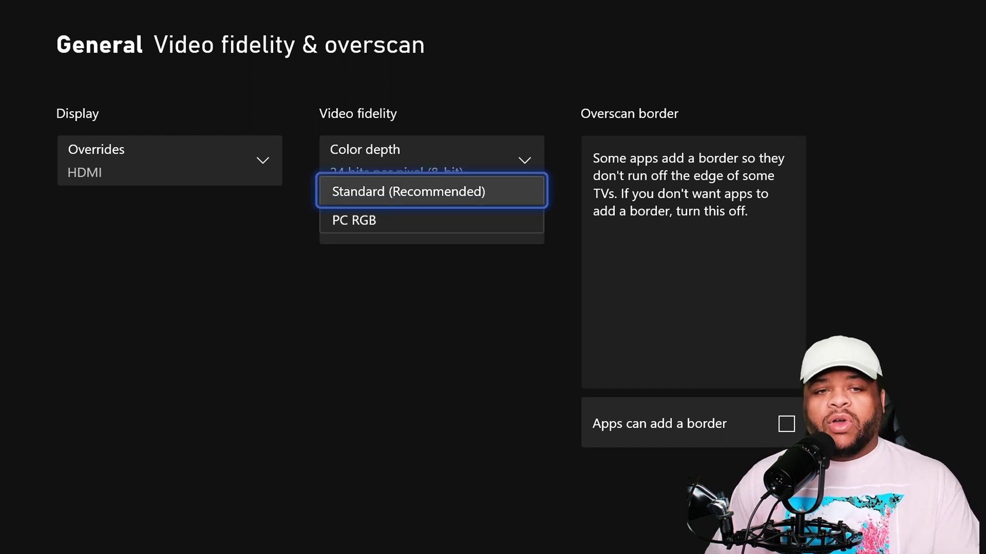
pyautogui.press('Down')
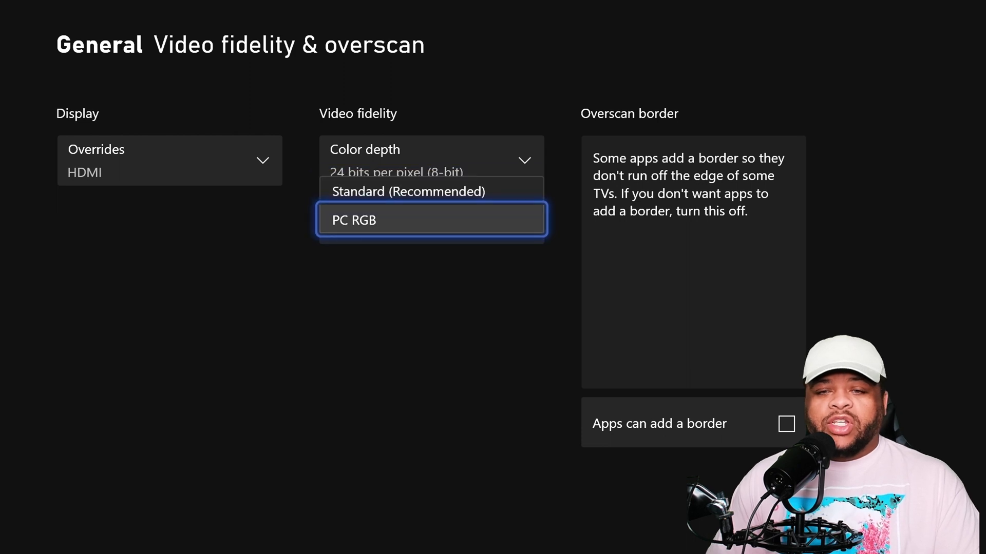
pyautogui.press('Return')
# - Review the output resolutions, including 1440p, and keep the resolution at 1080p
pyautogui.press('Escape')
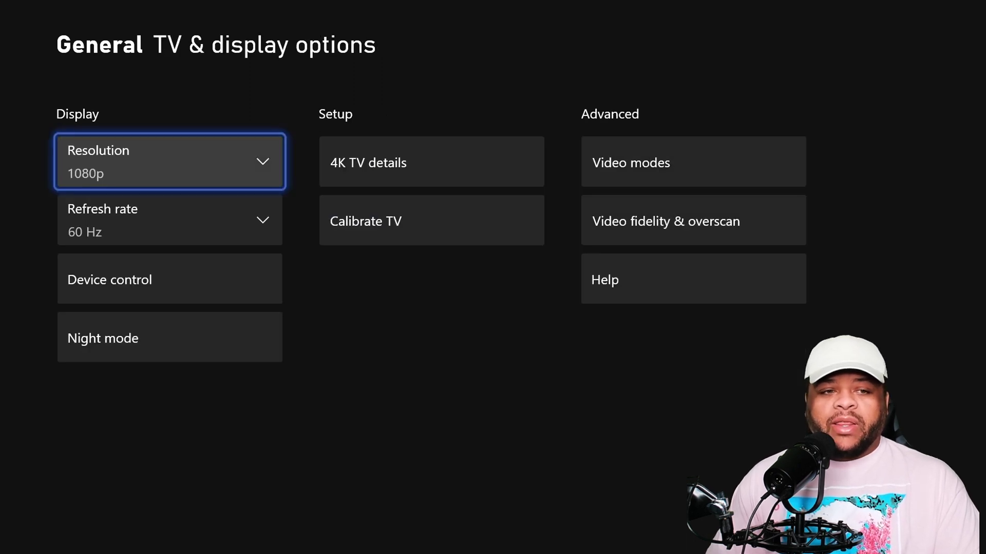
pyautogui.press('Return')
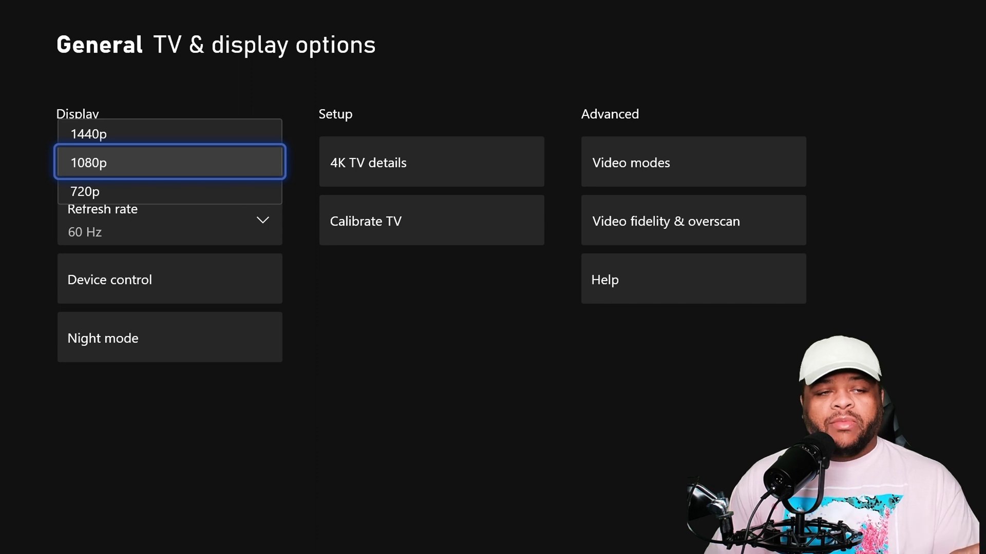
pyautogui.press('Up')
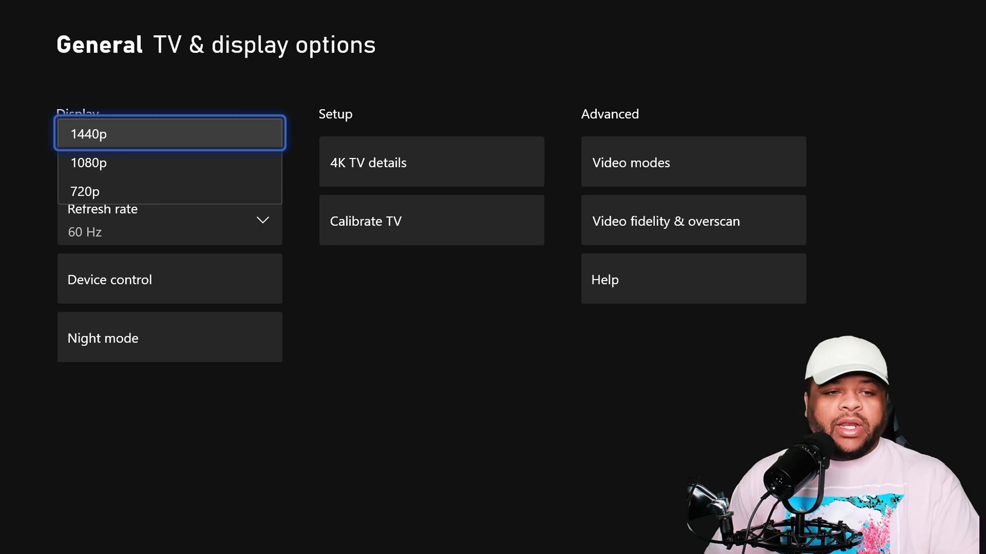
pyautogui.press('Escape')
# - Confirm 60 Hz refresh rate, look over the calibration and fidelity tiles, then return to General
pyautogui.press('Down')
pyautogui.press('Return')
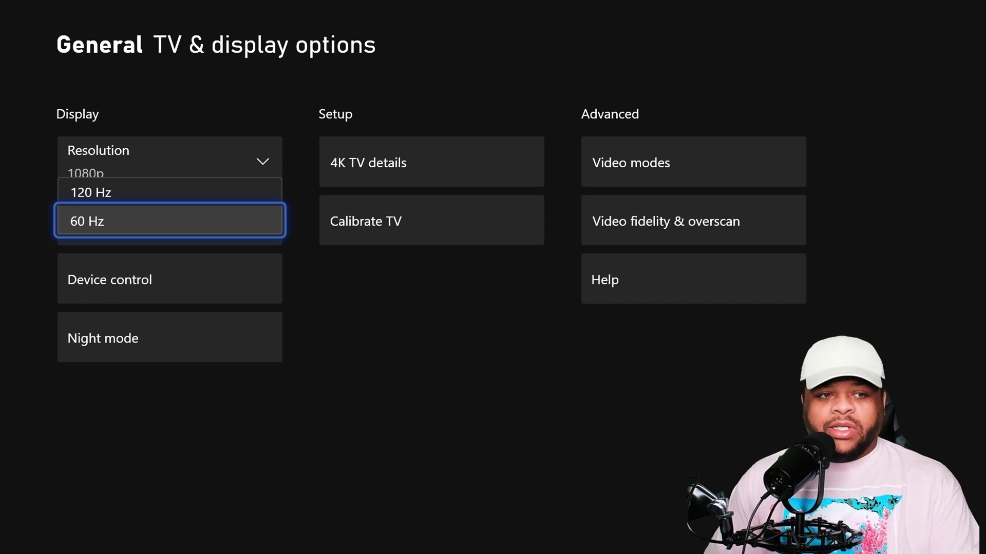
pyautogui.press('Return')
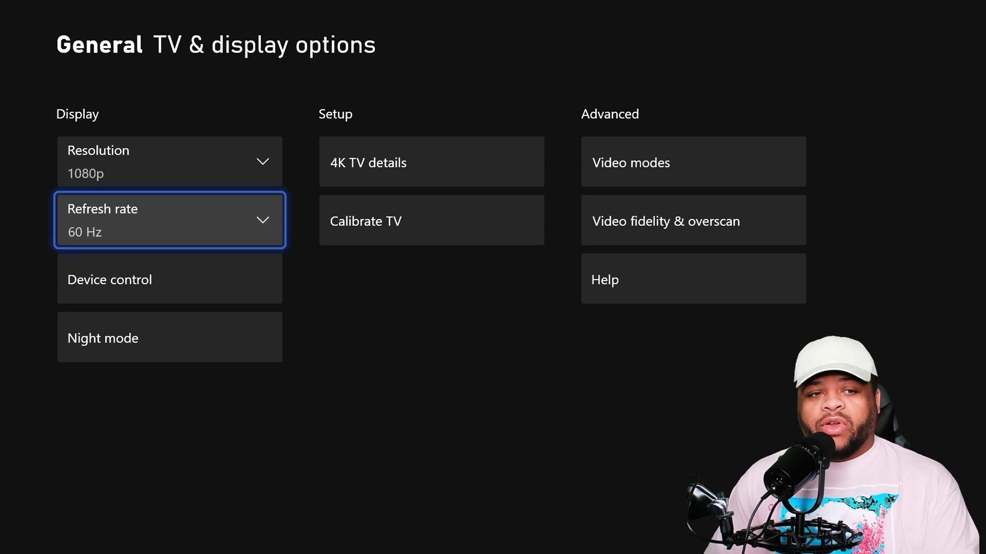
pyautogui.press('Right')
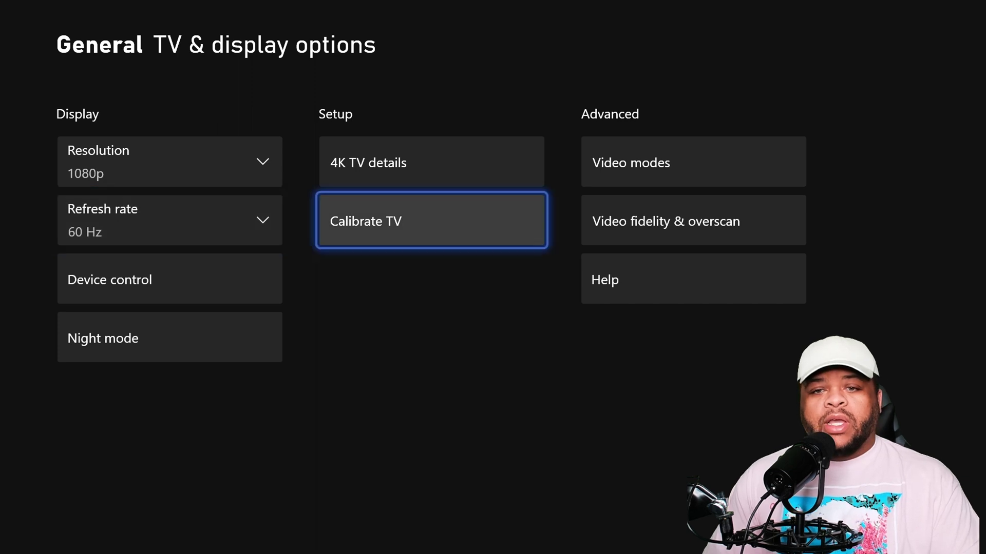
pyautogui.press('Right')
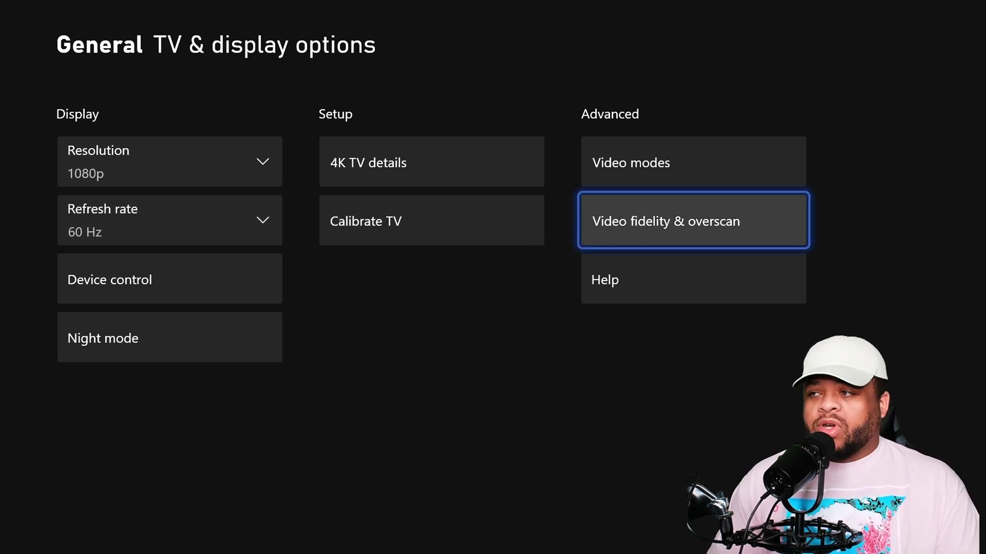
pyautogui.press('Escape')
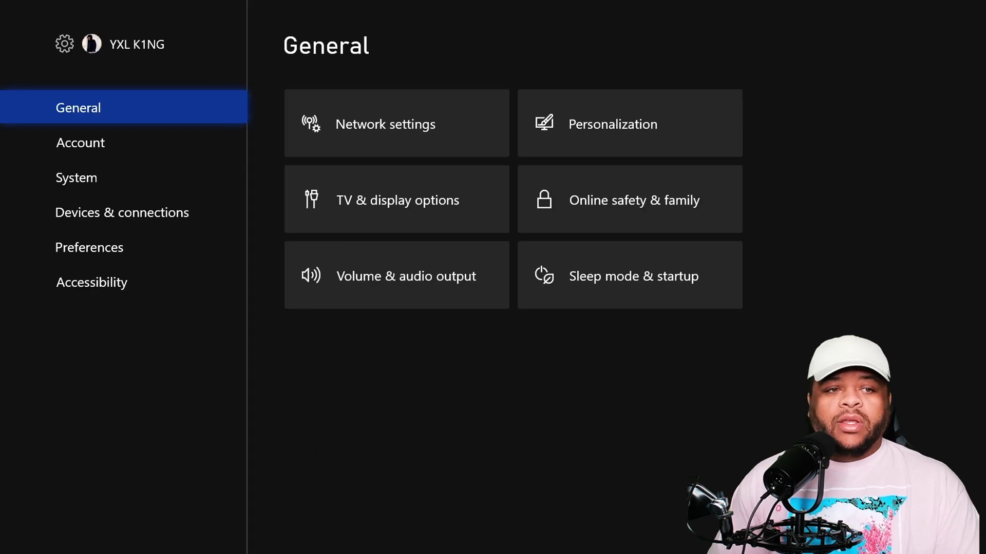
# - Exit Xbox Settings to the home dashboard
pyautogui.press('Escape')
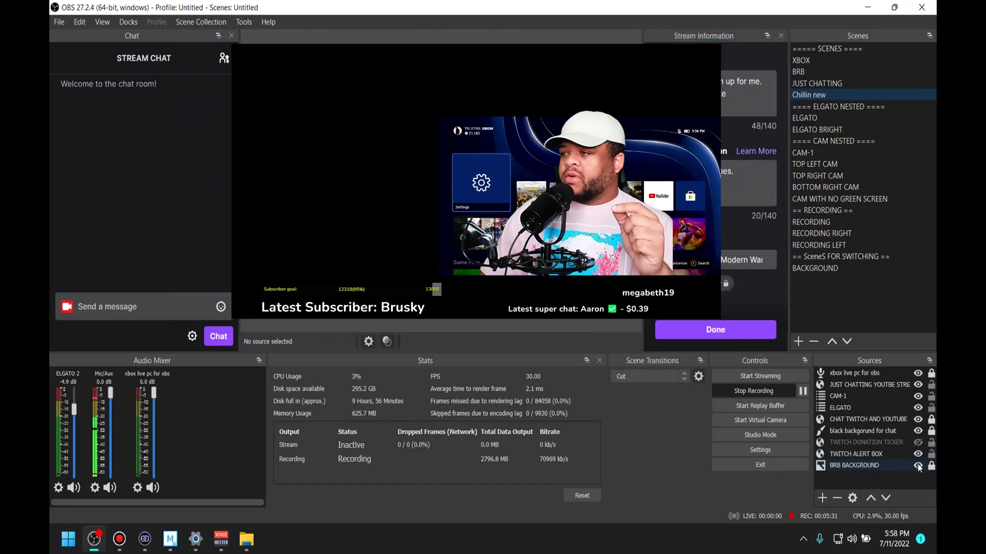
pyautogui.rightClick(882, 466)
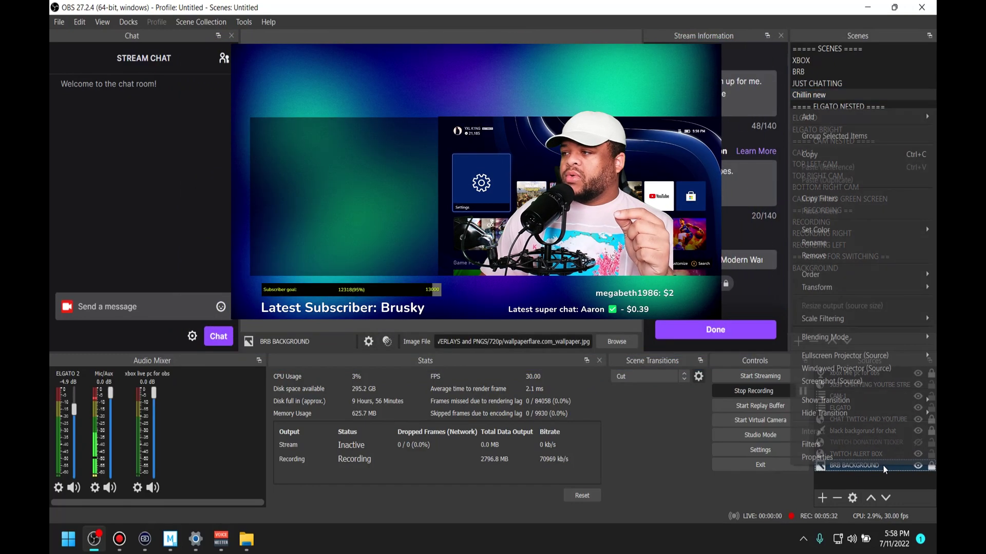
pyautogui.click(856, 457)
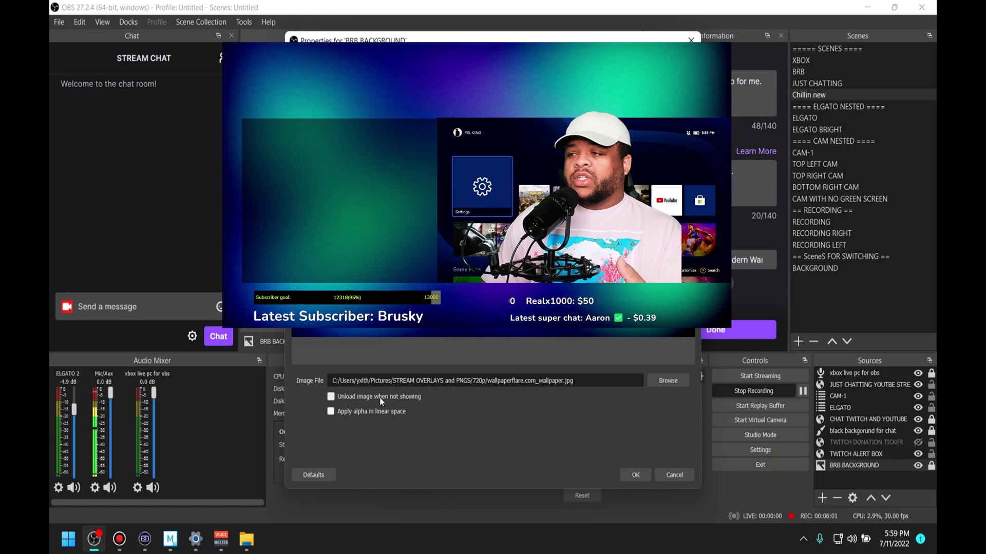
pyautogui.click(671, 473)
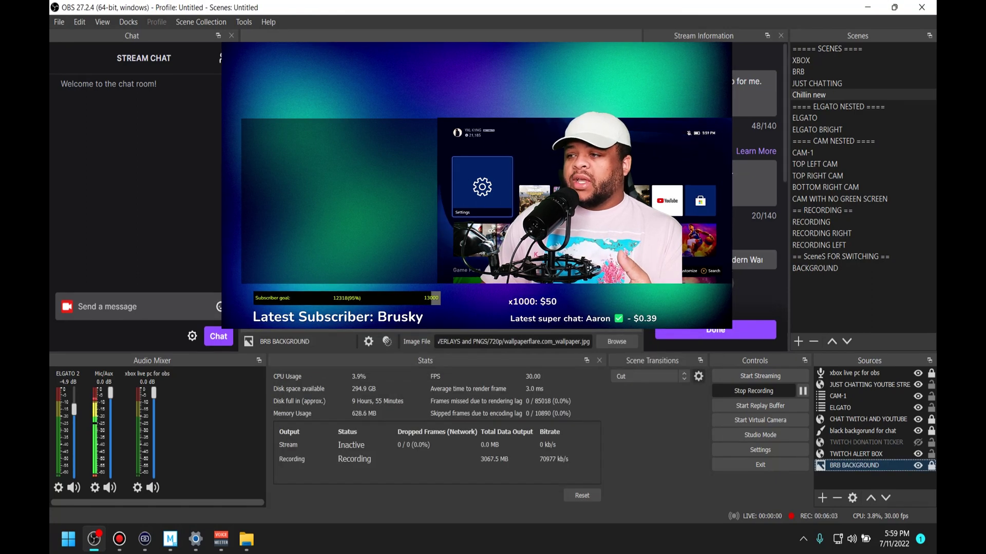
# - Switch through the JUST CHATTING, BRB and XBOX scenes in OBS, ending on XBOX
pyautogui.click(816, 84)
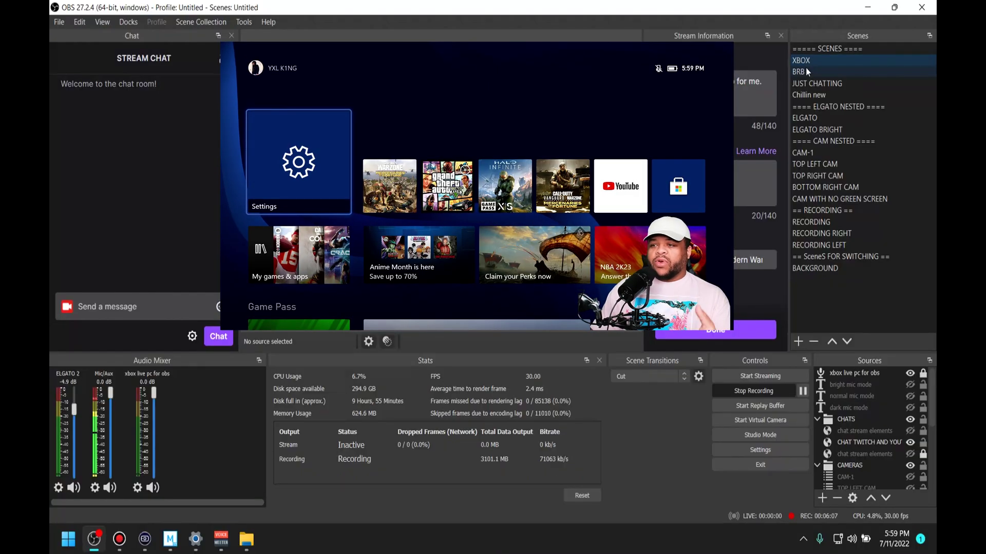
pyautogui.click(806, 70)
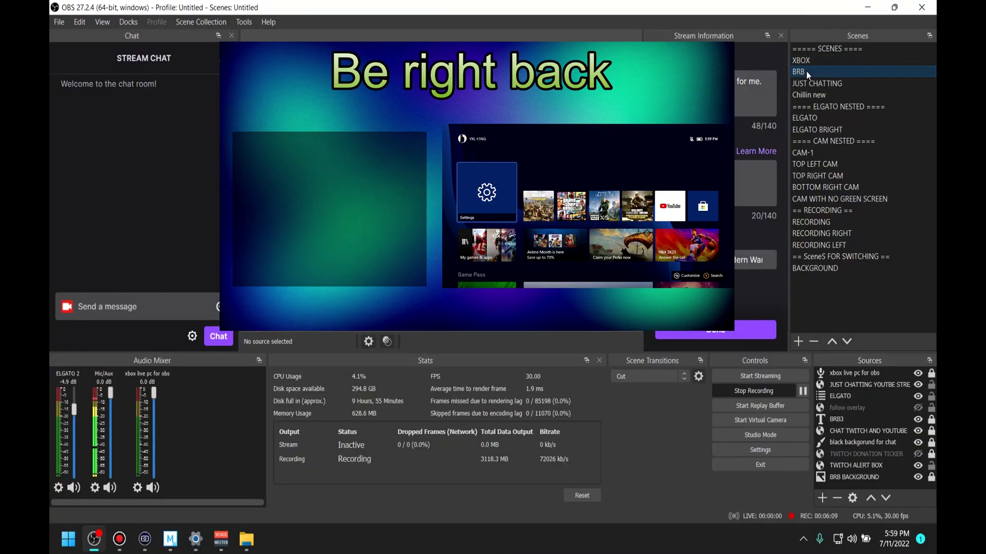
pyautogui.click(805, 63)
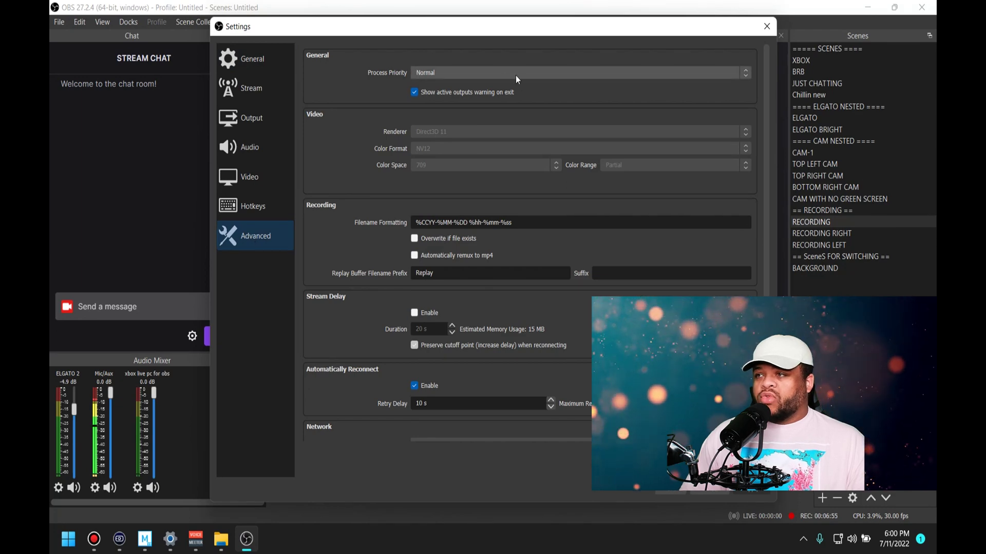
# - View the Video settings, then the Output settings showing x264 at 6000 Kbps CBR
pyautogui.click(267, 176)
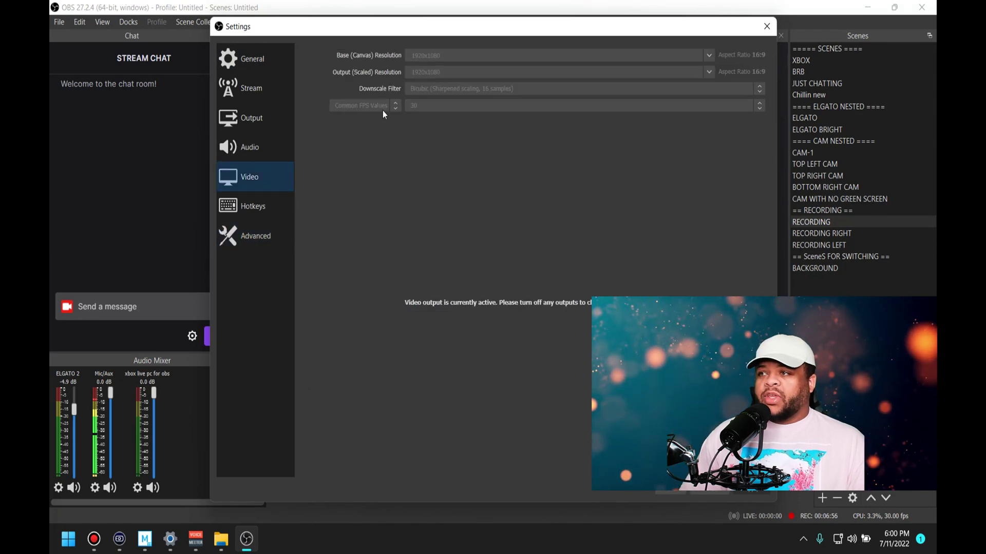
pyautogui.click(255, 121)
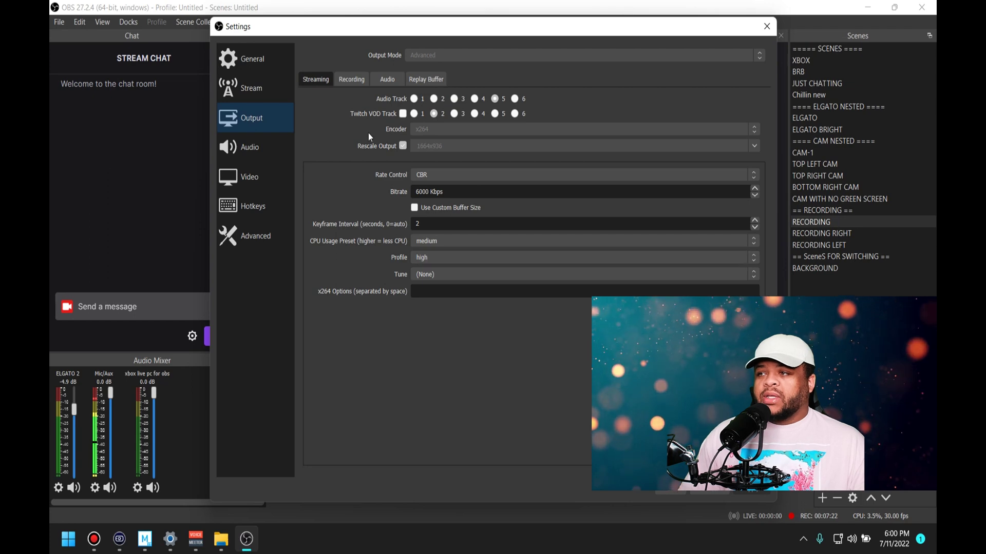
pyautogui.click(352, 79)
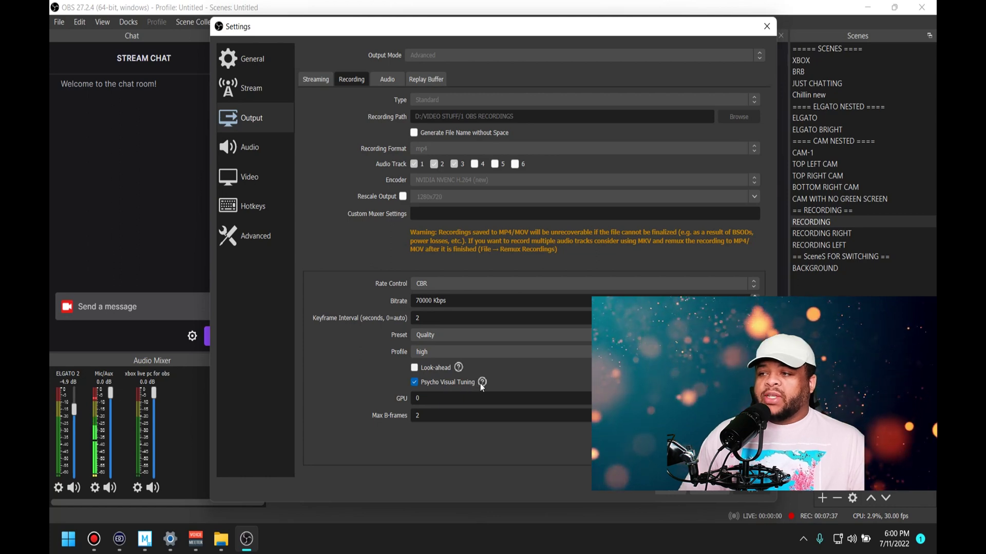
pyautogui.moveTo(481, 384)
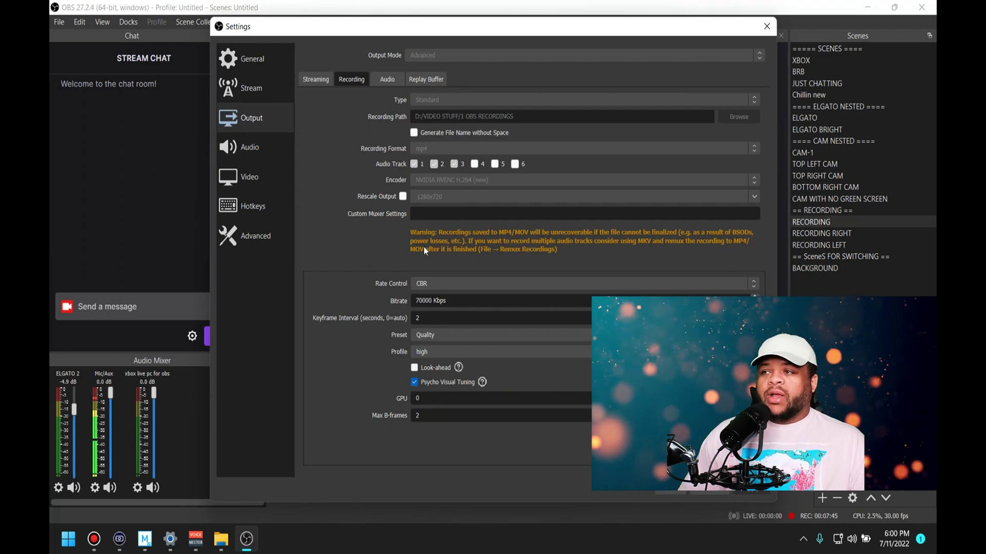
pyautogui.click(320, 81)
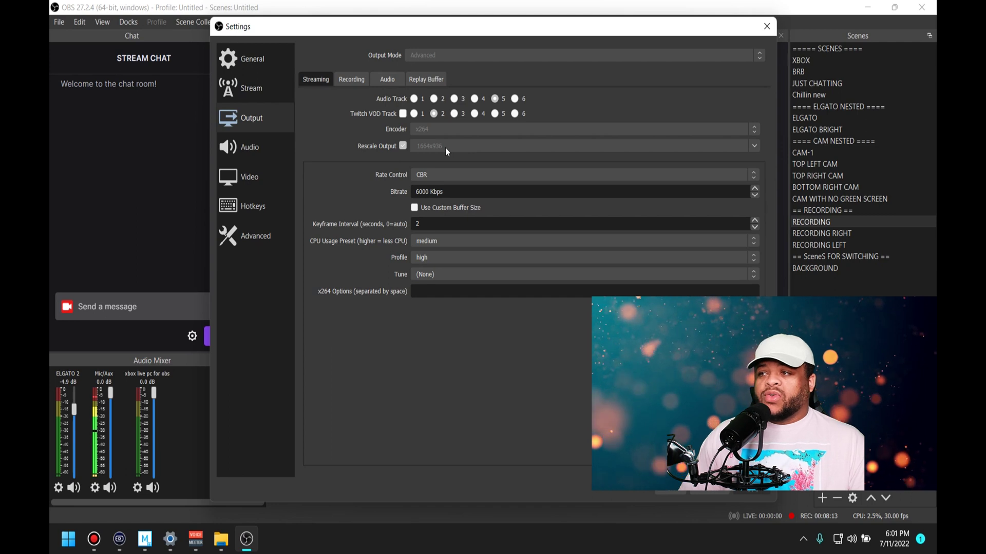
# - Keep the streaming CPU usage preset at medium
pyautogui.click(423, 240)
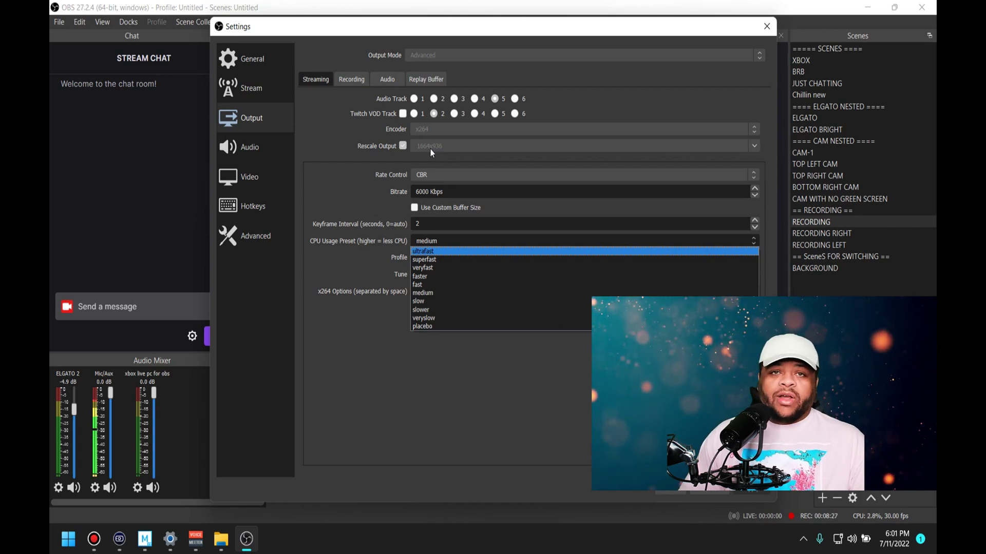
pyautogui.click(341, 187)
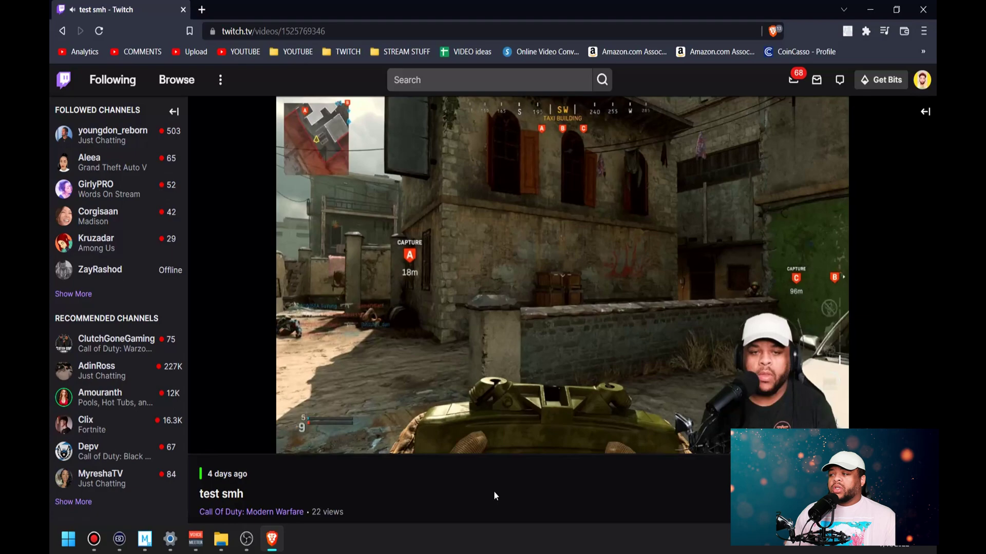
# - Check the VOD's quality options and jump to around 01:10 and 00:36
pyautogui.click(860, 437)
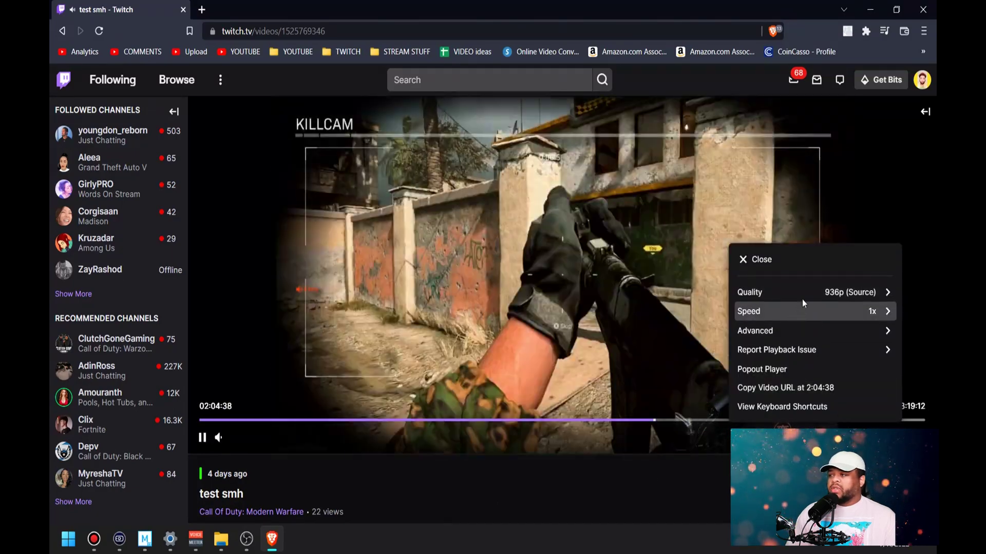
pyautogui.click(803, 295)
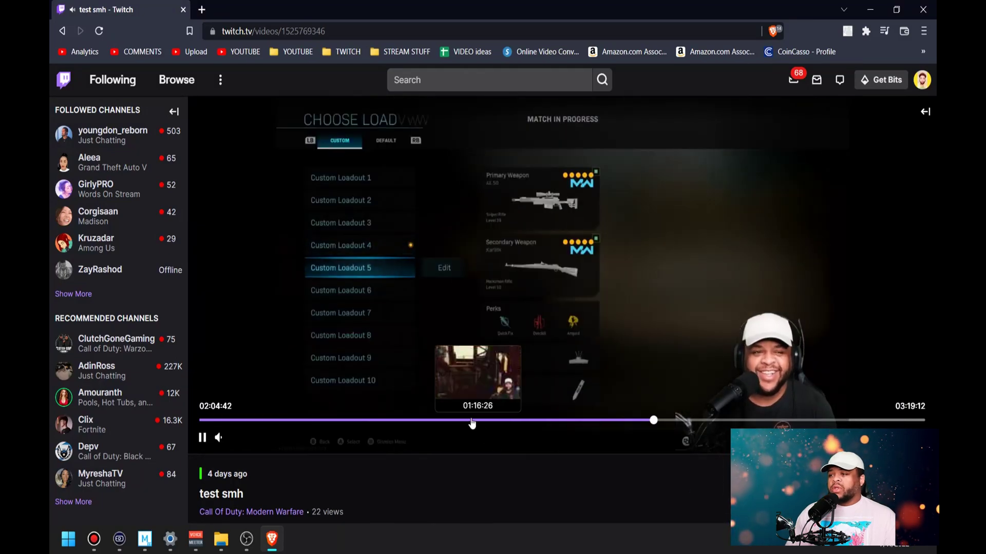
pyautogui.click(456, 420)
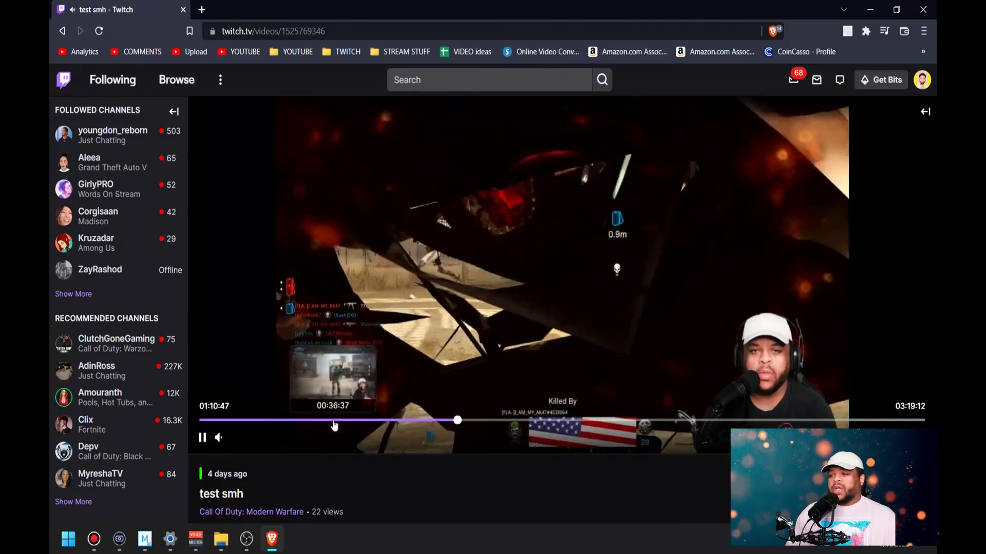
pyautogui.click(333, 420)
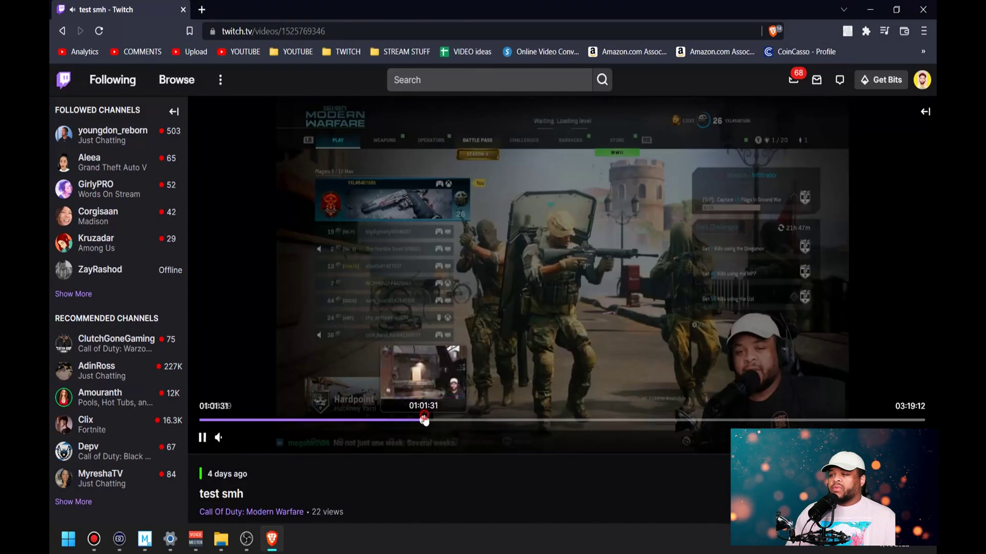
# - Sample the VOD at 01:01, 01:36, 02:04 and 02:21, then pause at 00:52
pyautogui.click(422, 421)
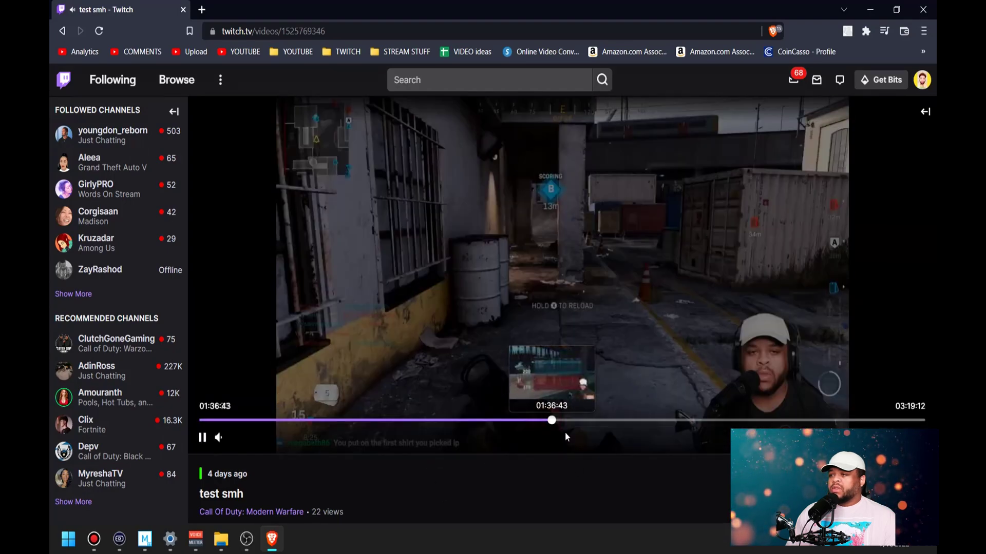
pyautogui.click(552, 421)
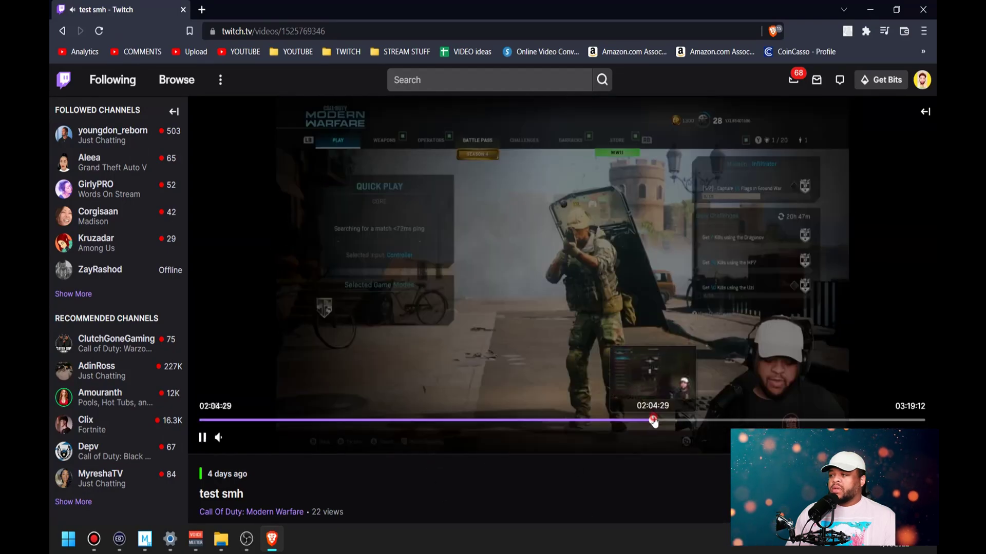
pyautogui.click(654, 421)
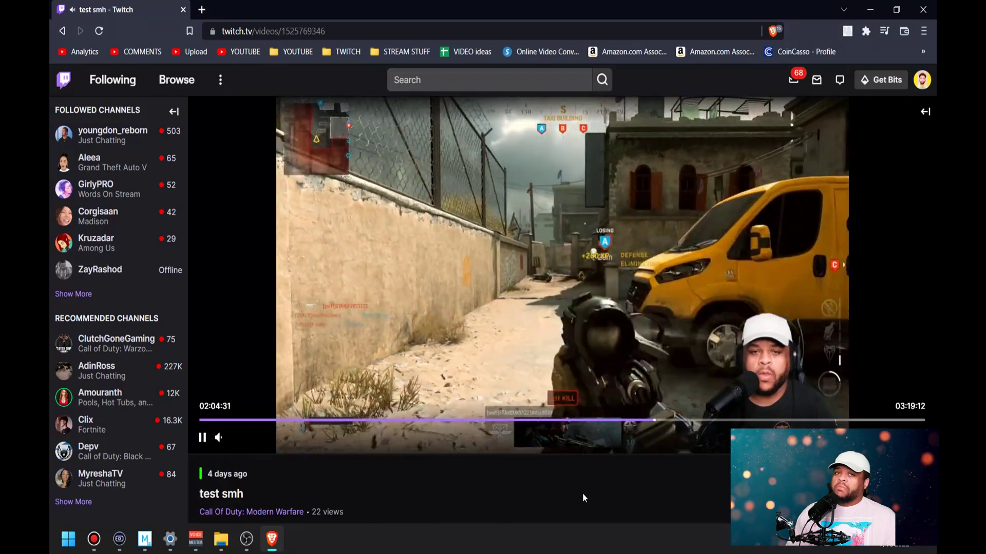
pyautogui.click(717, 420)
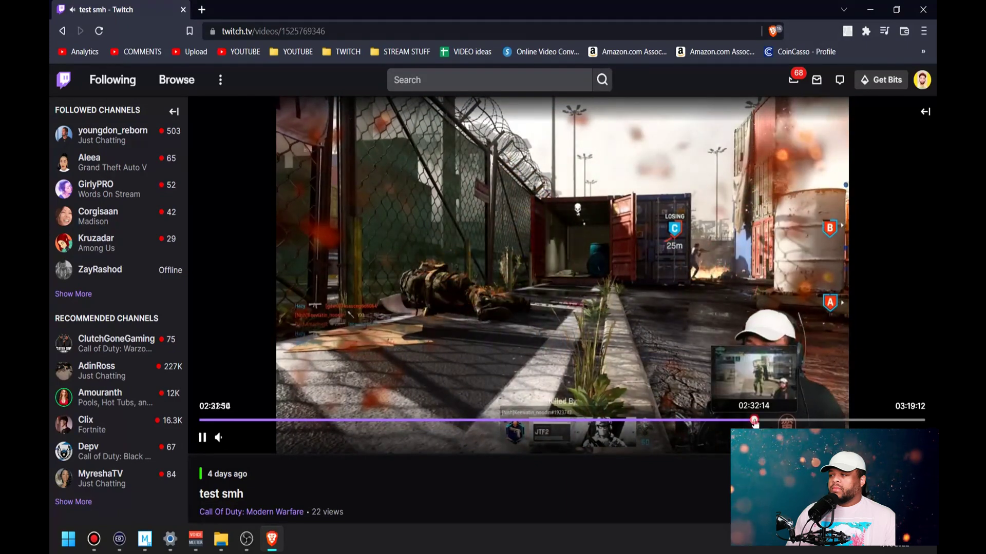
pyautogui.click(392, 420)
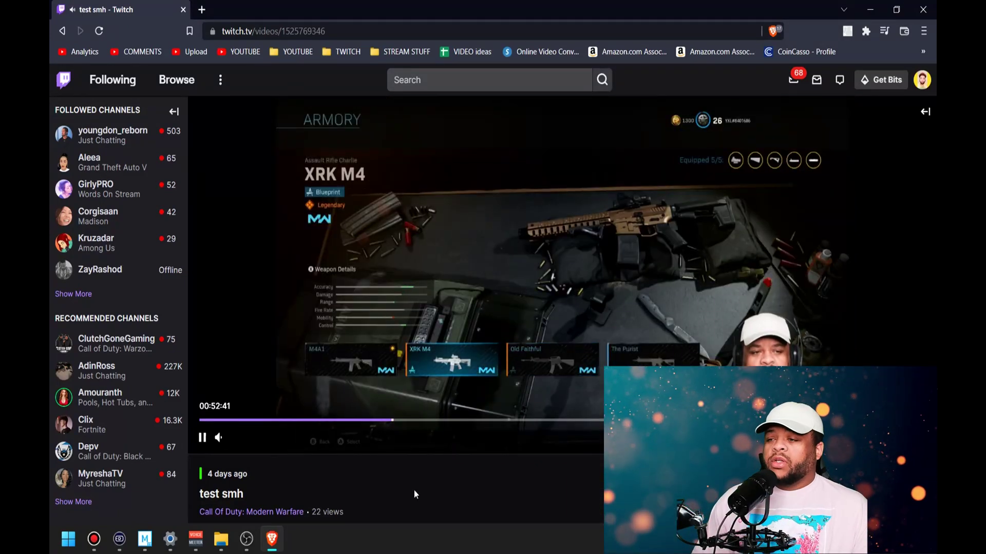
pyautogui.click(202, 437)
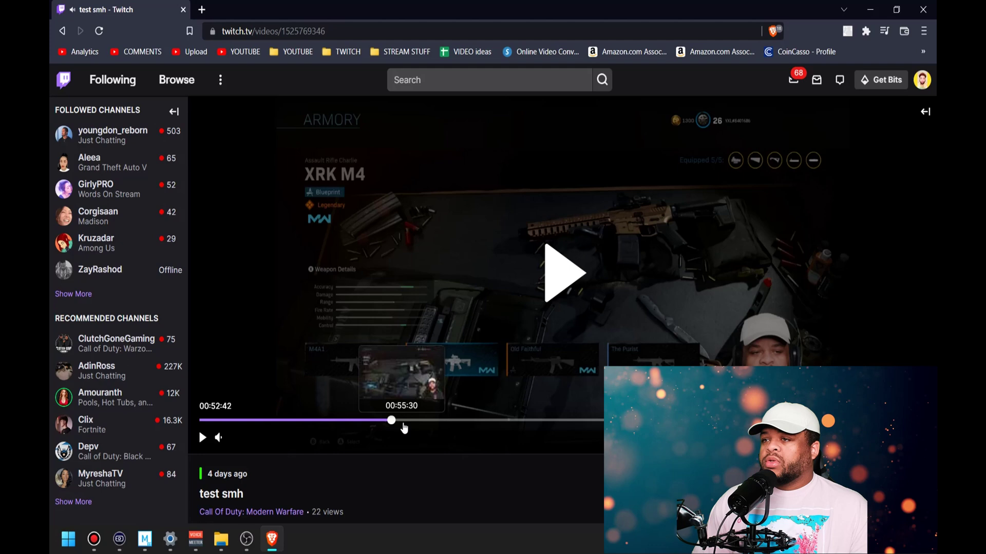
pyautogui.scroll(-5, 394, 413)
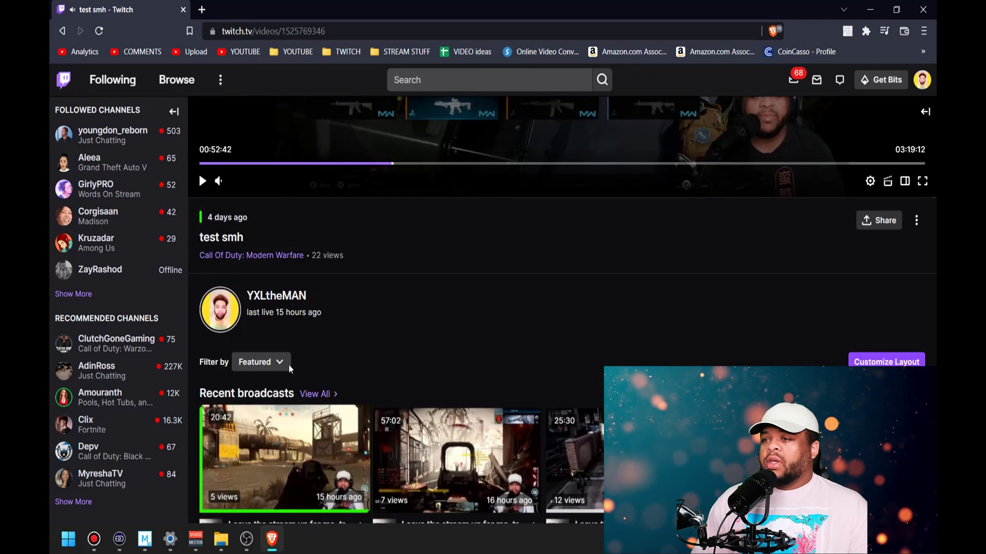
# - Go to the streamer's channel page from the VOD and view its recent broadcasts
pyautogui.click(287, 302)
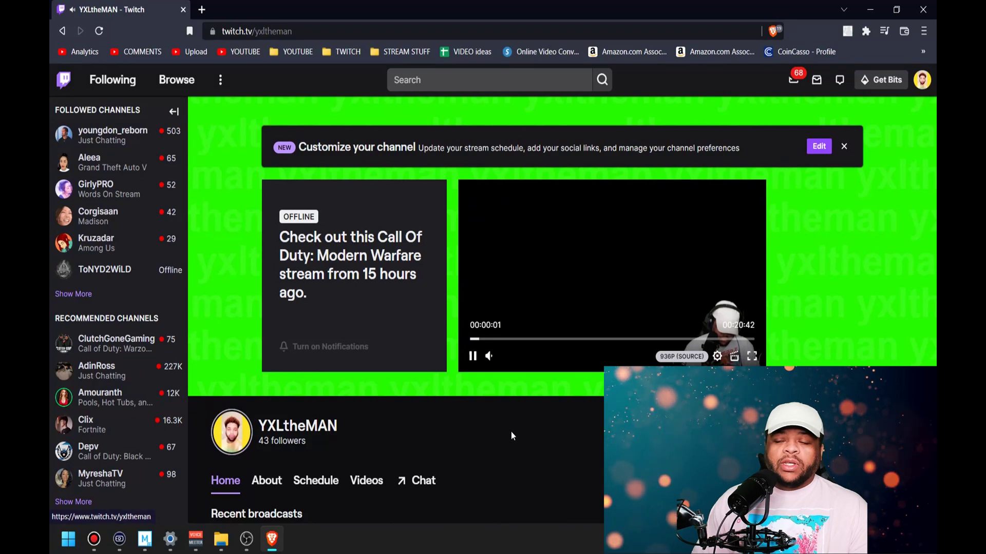
pyautogui.scroll(-1, 445, 472)
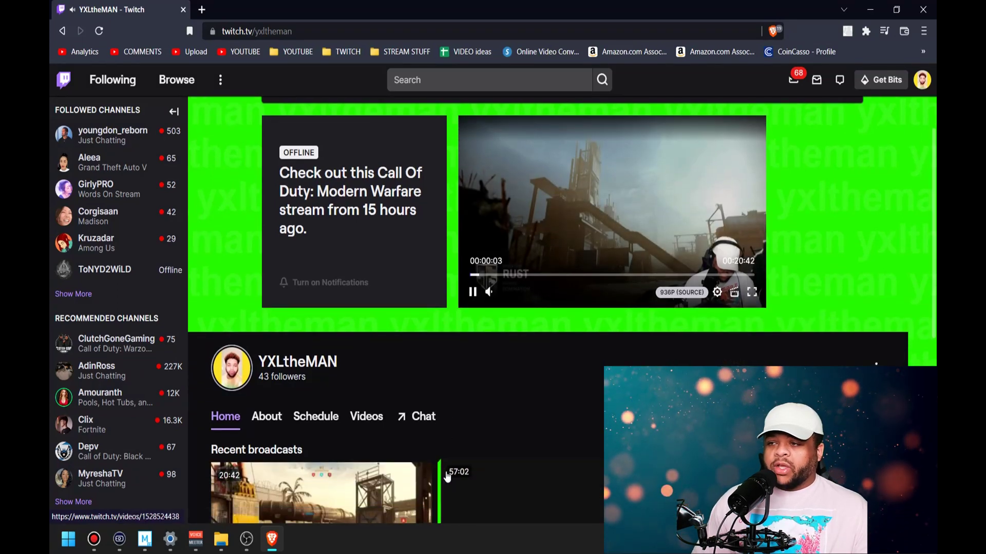